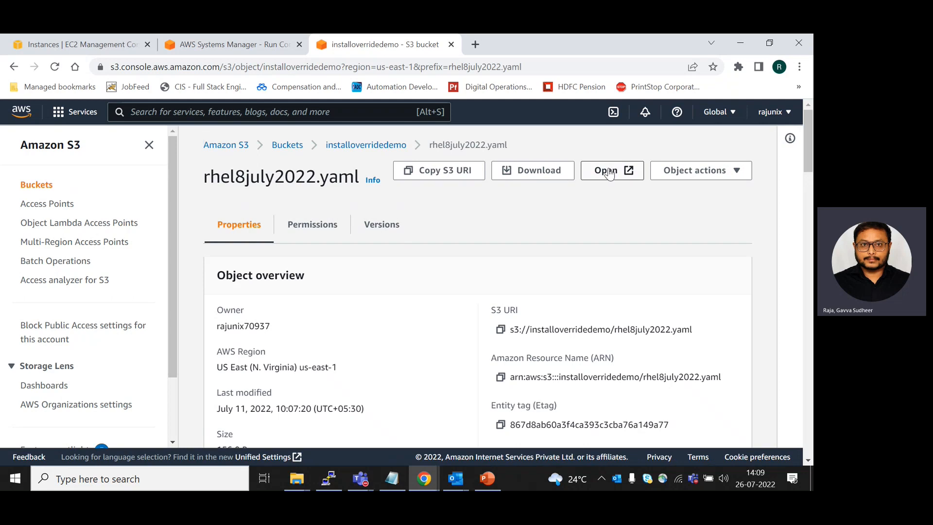
Open rhel8july2022.yaml in Notepad, review its patch list, and close the file
{"action": "left_click", "coordinate": [609, 170]}
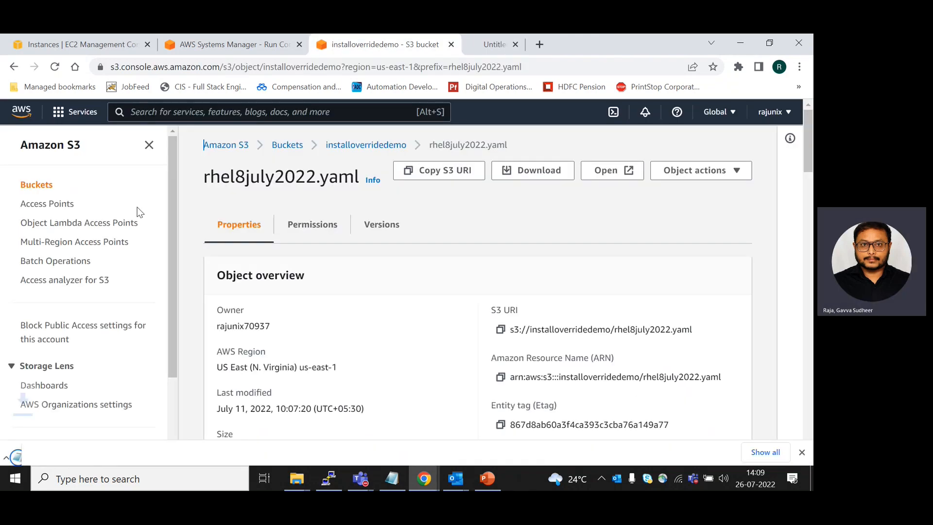
{"action": "left_click", "coordinate": [138, 446]}
{"action": "left_click", "coordinate": [164, 368]}
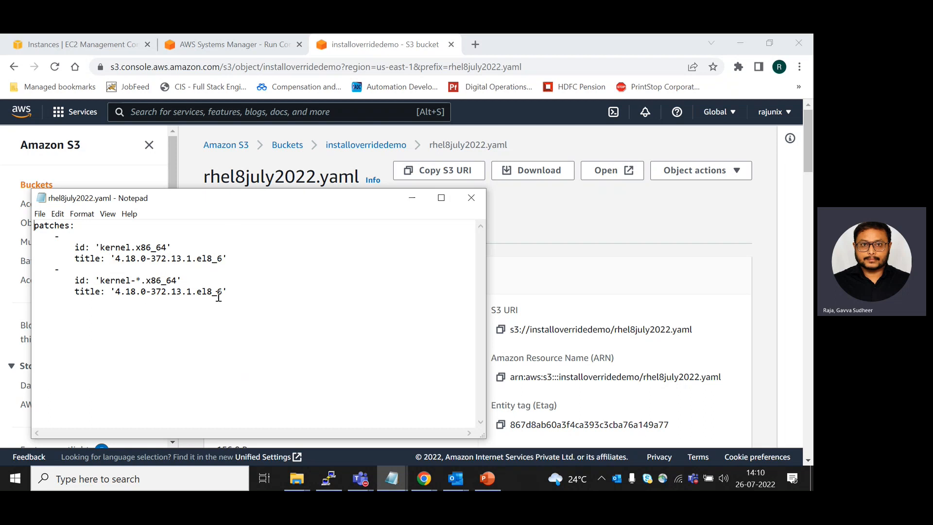
{"action": "left_click", "coordinate": [473, 201]}
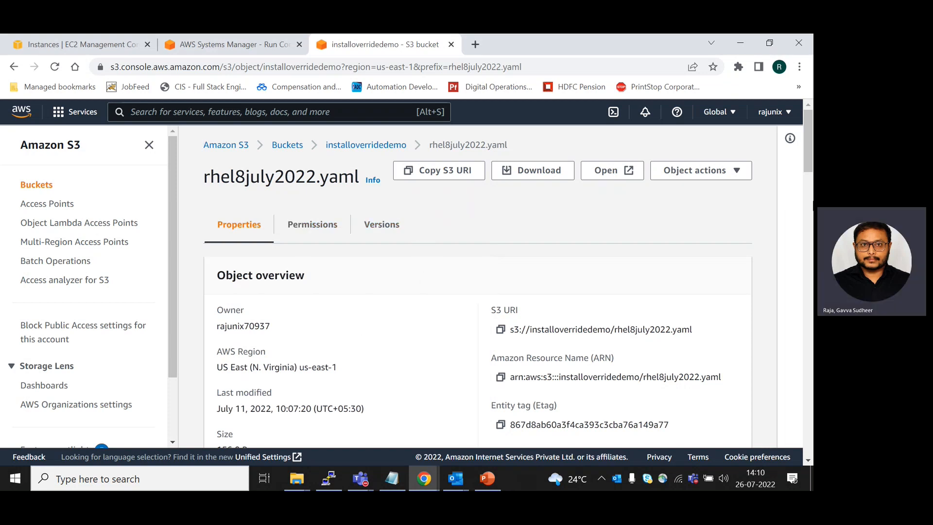
Open rhel8july2022.yaml from the installoverridedemo bucket and copy its object URL
{"action": "mouse_move", "coordinate": [809, 163]}
{"action": "left_mouse_down"}
{"action": "mouse_move", "coordinate": [809, 214]}
{"action": "mouse_move", "coordinate": [809, 160]}
{"action": "left_mouse_up"}
{"action": "left_click", "coordinate": [284, 147]}
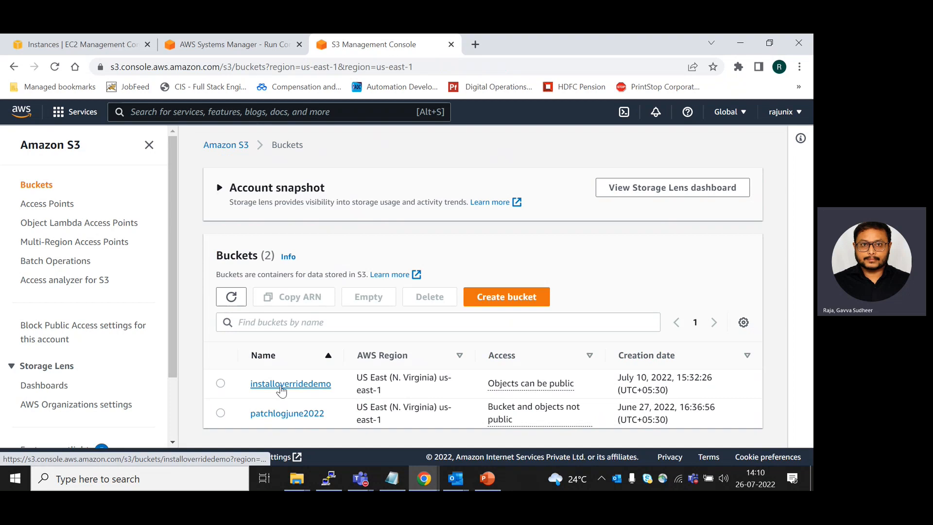
{"action": "left_click", "coordinate": [286, 384]}
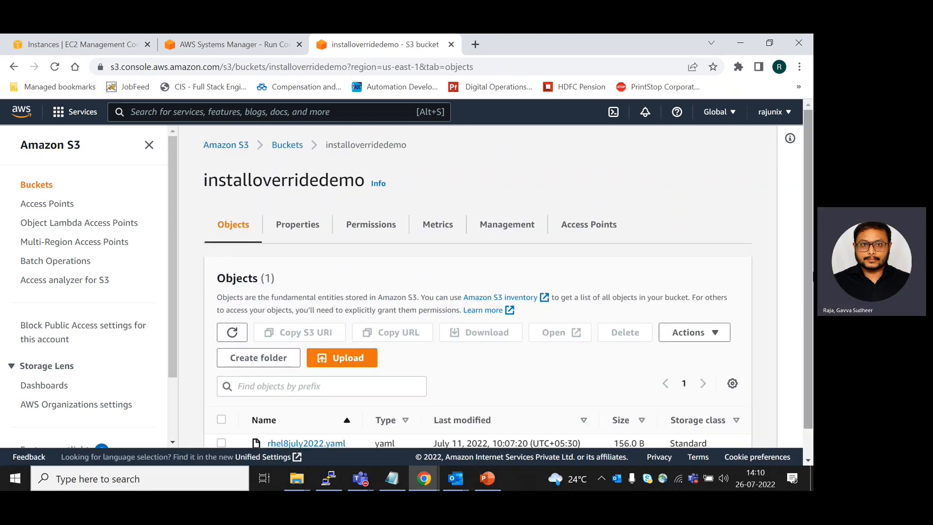
{"action": "scroll", "coordinate": [381, 393], "scroll_direction": "down", "scroll_amount": 1}
{"action": "left_click", "coordinate": [341, 412]}
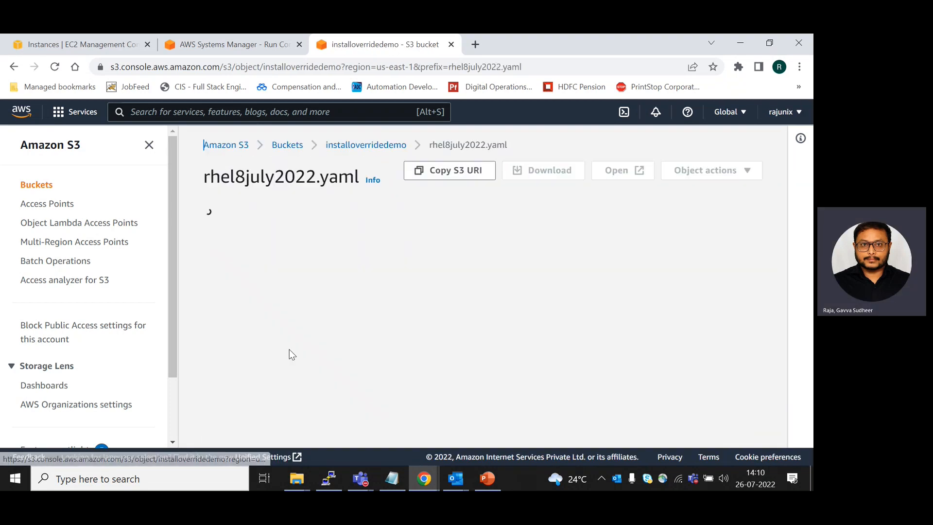
{"action": "left_click_drag", "start_coordinate": [810, 156], "coordinate": [810, 203]}
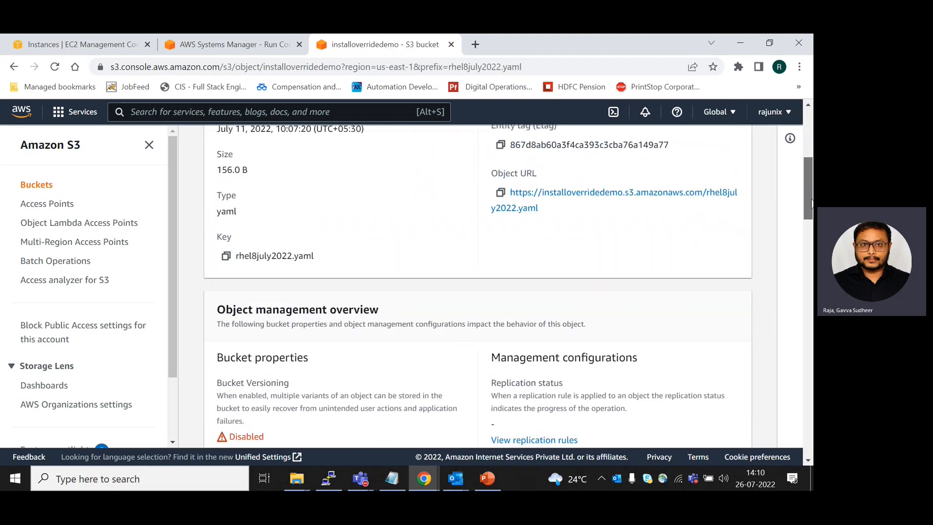
{"action": "left_click", "coordinate": [501, 191]}
Paste the copied object URL below the RHEL line in the untitled Notepad notes
{"action": "left_click", "coordinate": [403, 484]}
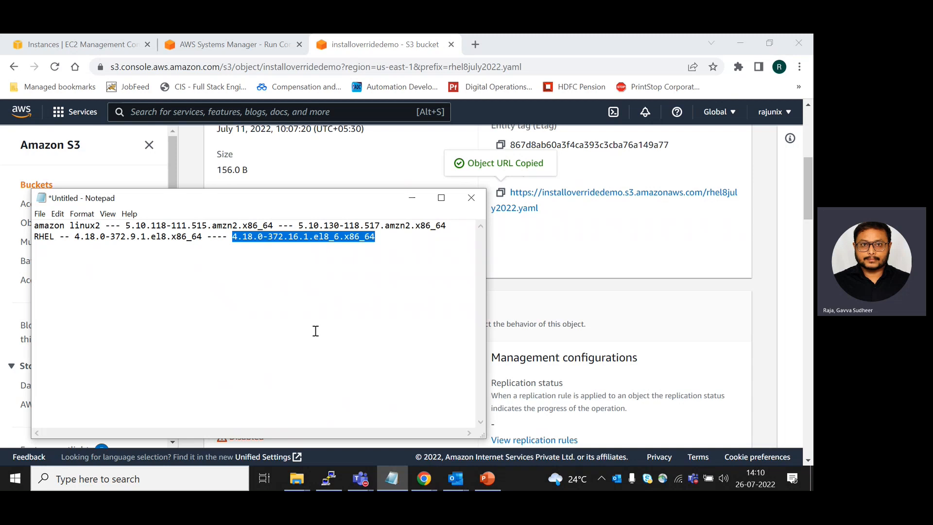
{"action": "left_click", "coordinate": [390, 245]}
{"action": "key", "text": "Return"}
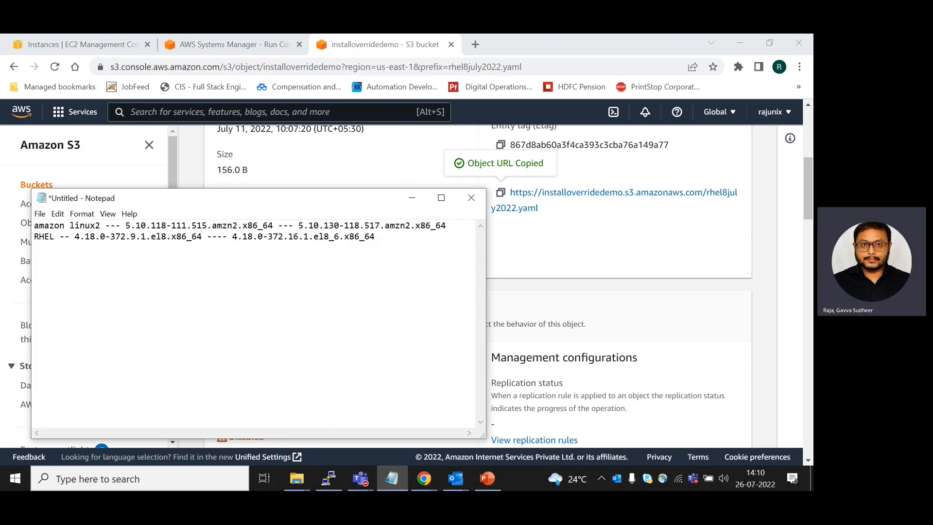
{"action": "key", "text": "ctrl+v"}
{"action": "left_click", "coordinate": [543, 270]}
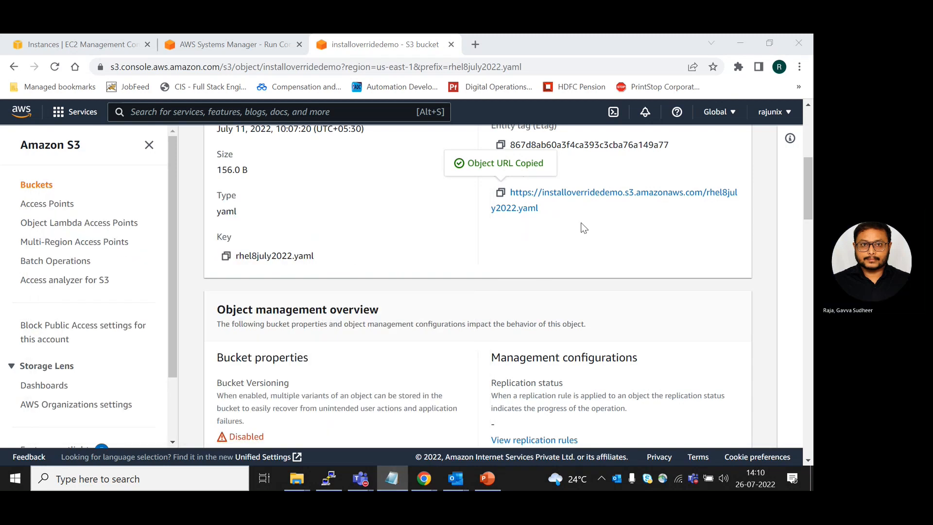
Switch to the incognito EC2 console window and check its account details and demoapprhel2's security details
{"action": "mouse_move", "coordinate": [432, 473]}
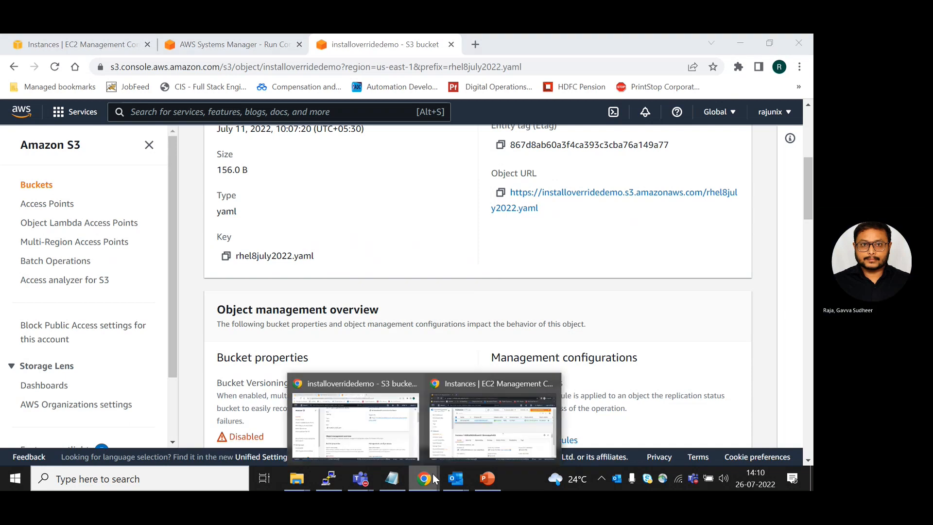
{"action": "left_click", "coordinate": [499, 427]}
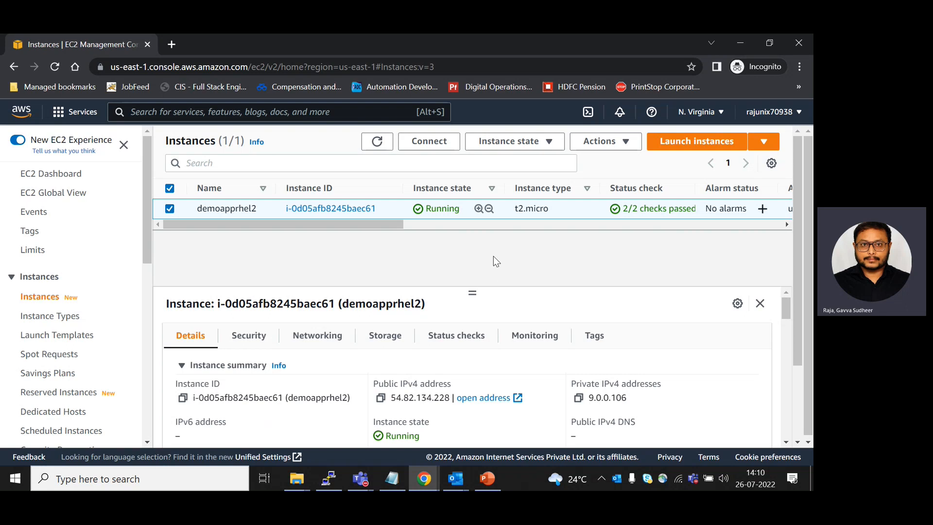
{"action": "left_click", "coordinate": [803, 114]}
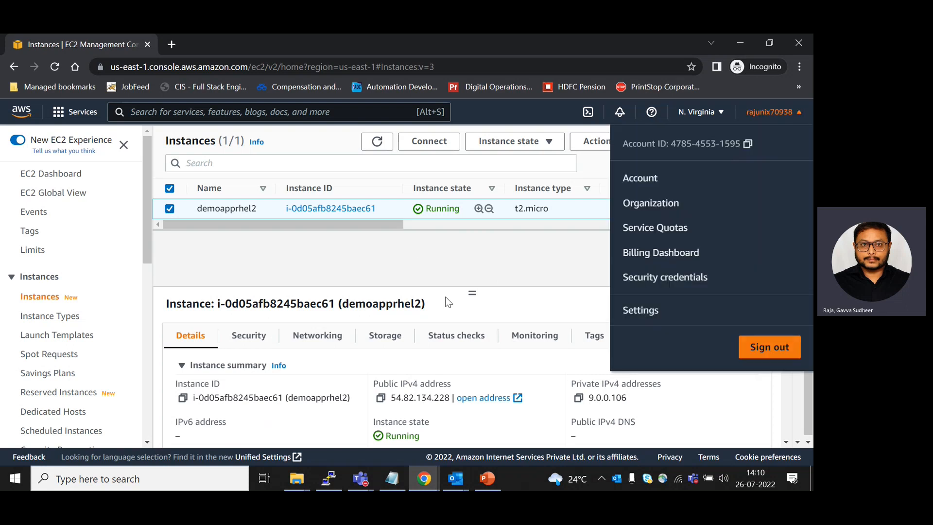
{"action": "left_click", "coordinate": [417, 245]}
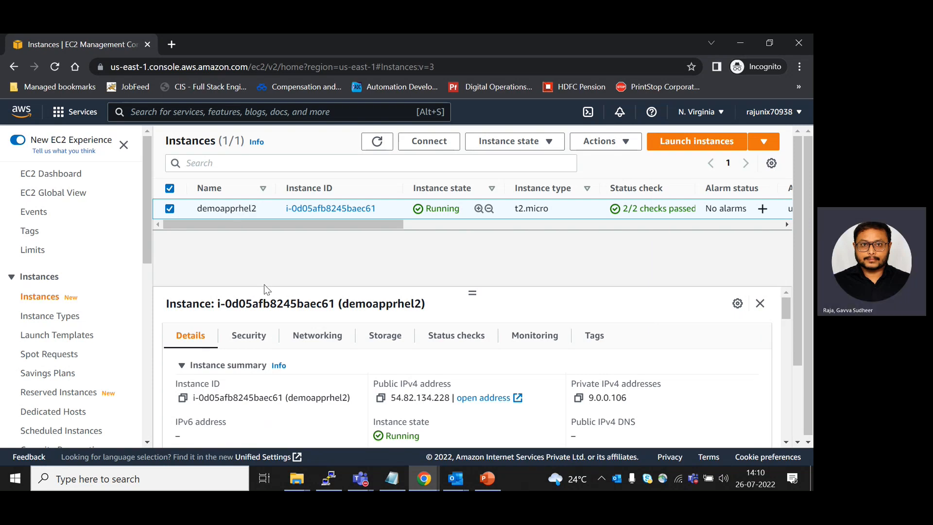
{"action": "left_click", "coordinate": [249, 337]}
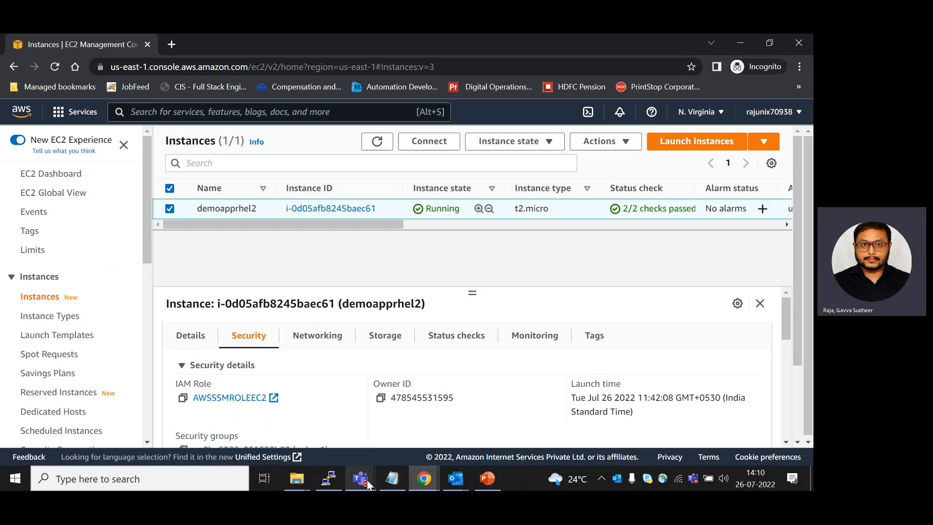
Switch to the PuTTY terminal, check the amazon-ssm-agent service's active status, and return to the EC2 console
{"action": "left_click", "coordinate": [327, 477]}
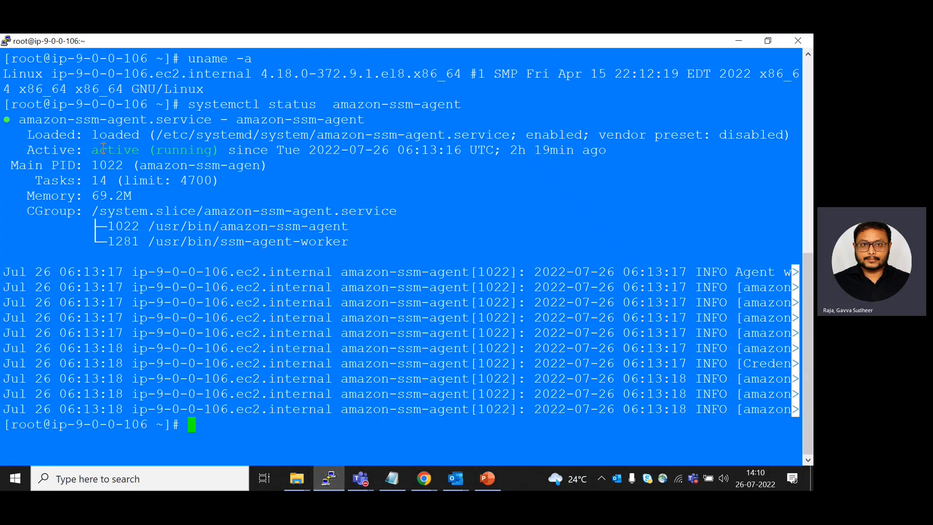
{"action": "left_click_drag", "start_coordinate": [92, 150], "coordinate": [214, 153]}
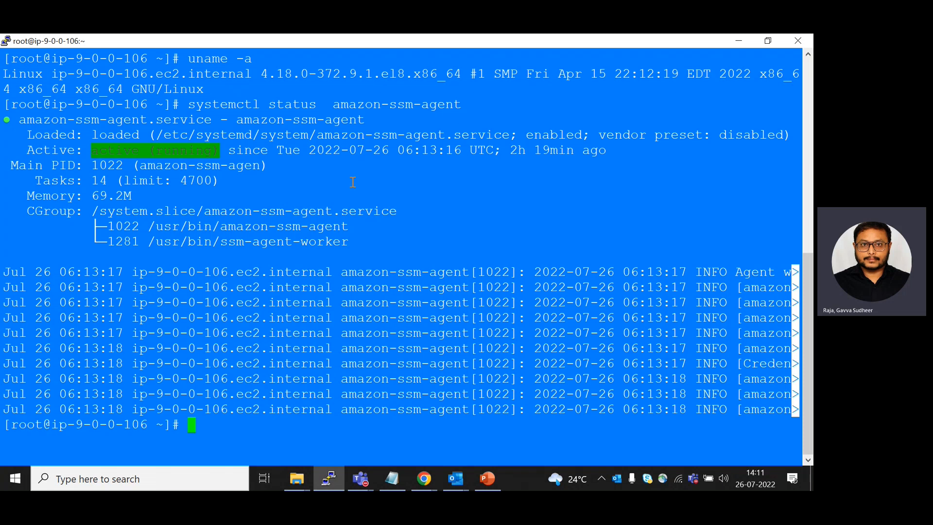
{"action": "left_click", "coordinate": [742, 40]}
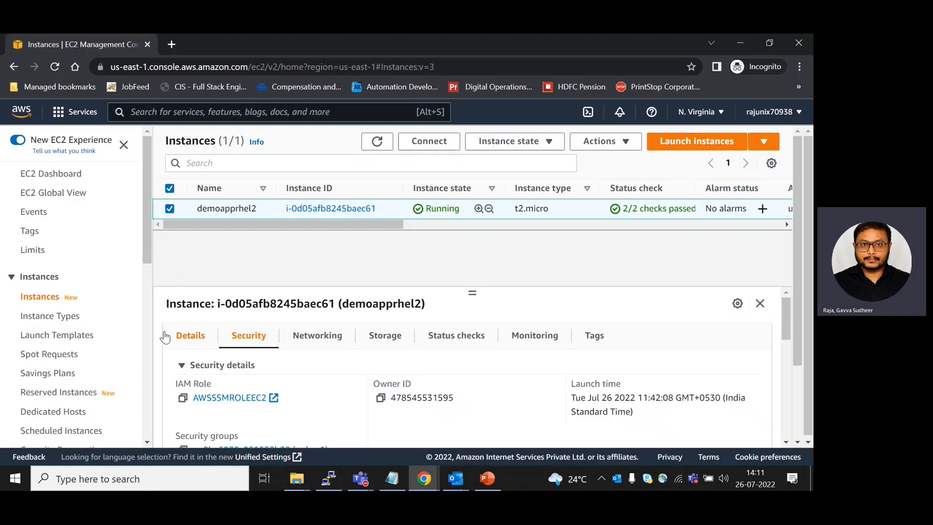
Find Systems Manager through the AWS service search and view the managed nodes in Fleet Manager
{"action": "left_click_drag", "start_coordinate": [145, 253], "coordinate": [143, 445]}
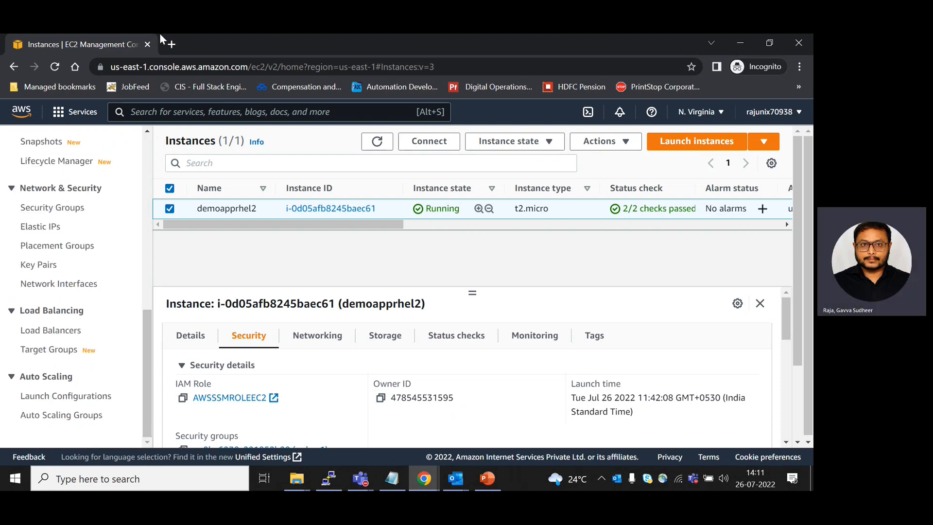
{"action": "left_click", "coordinate": [161, 112]}
{"action": "type", "text": "System"}
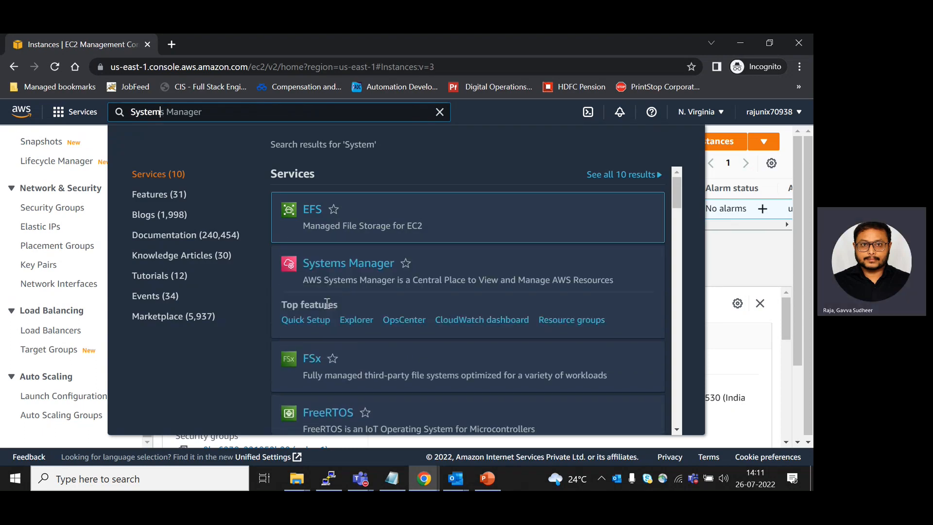
{"action": "left_click", "coordinate": [338, 270]}
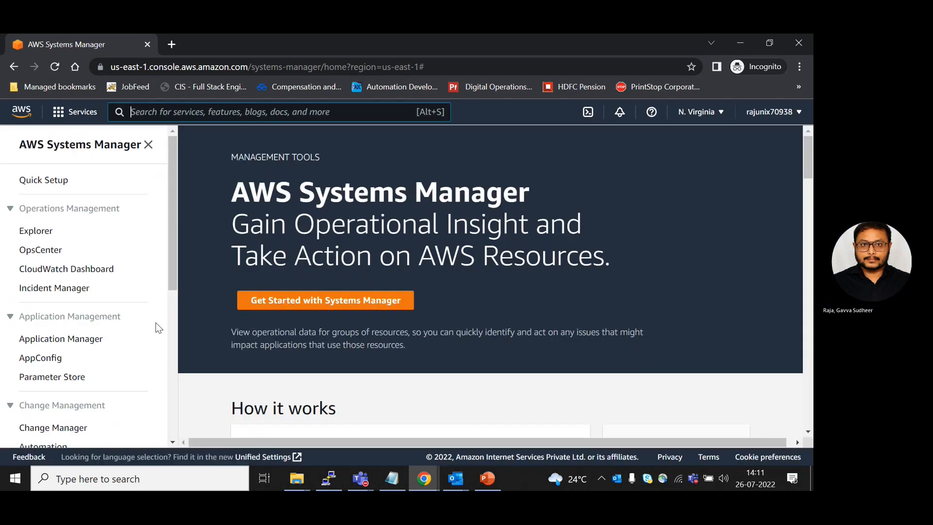
{"action": "scroll", "coordinate": [51, 346], "scroll_direction": "down", "scroll_amount": 5}
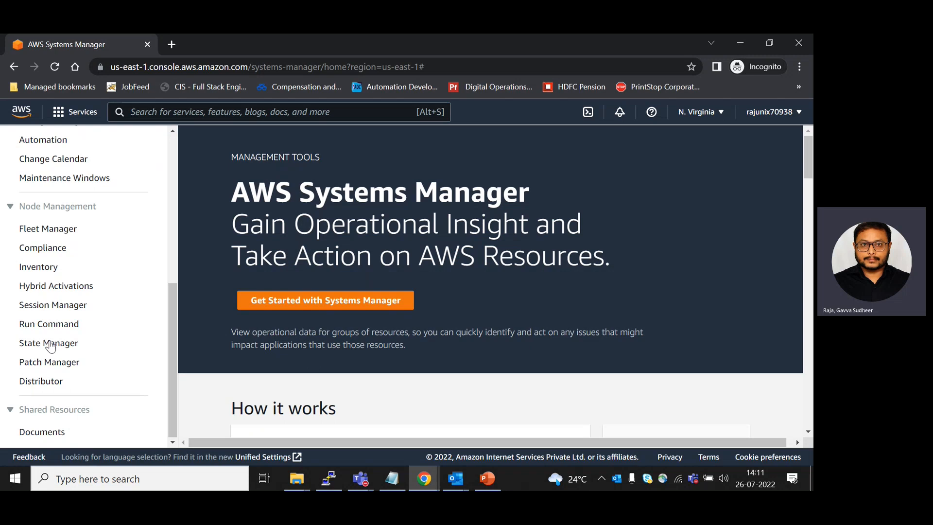
{"action": "left_click", "coordinate": [61, 236]}
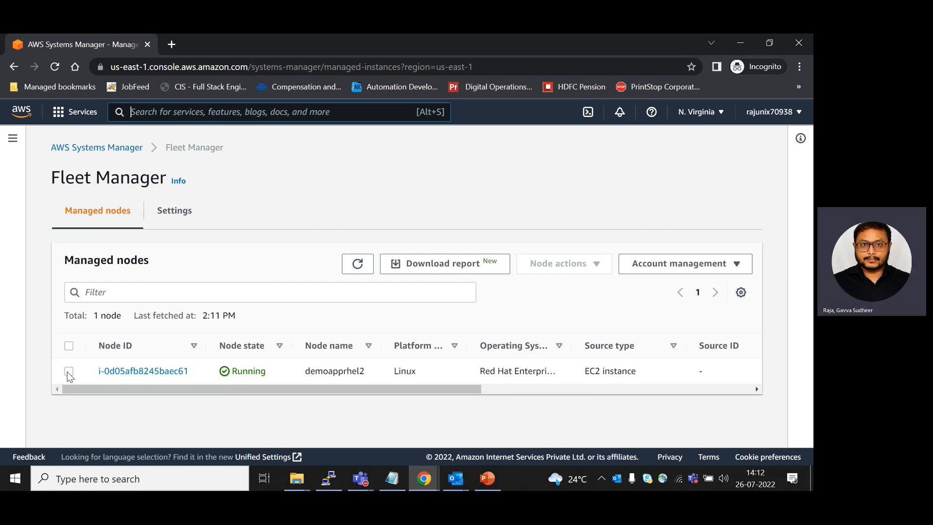
Go to Run Command in Systems Manager and start a new command
{"action": "left_click", "coordinate": [110, 148]}
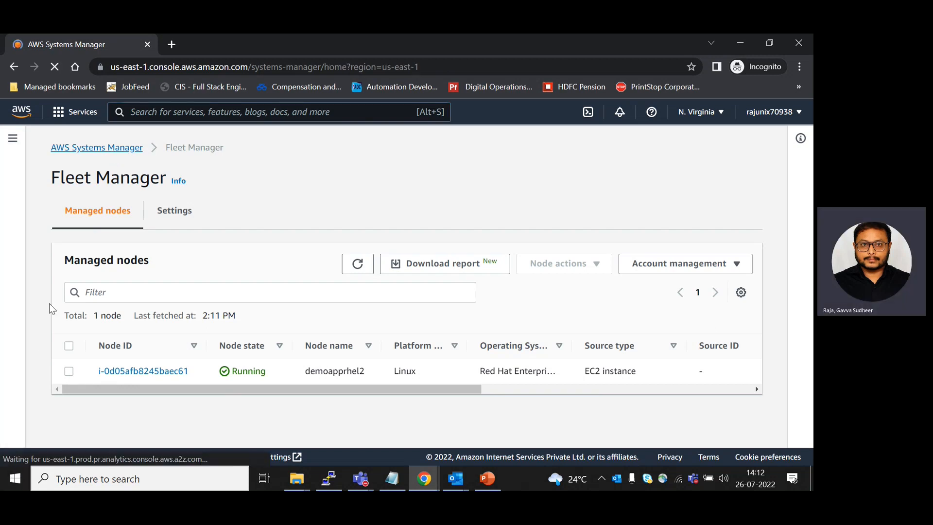
{"action": "scroll", "coordinate": [110, 322], "scroll_direction": "down", "scroll_amount": 5}
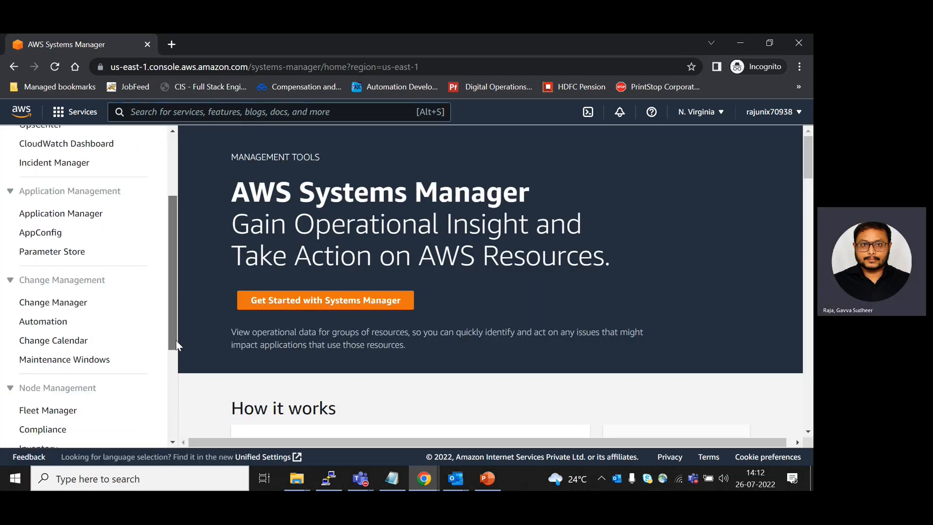
{"action": "left_click", "coordinate": [73, 324]}
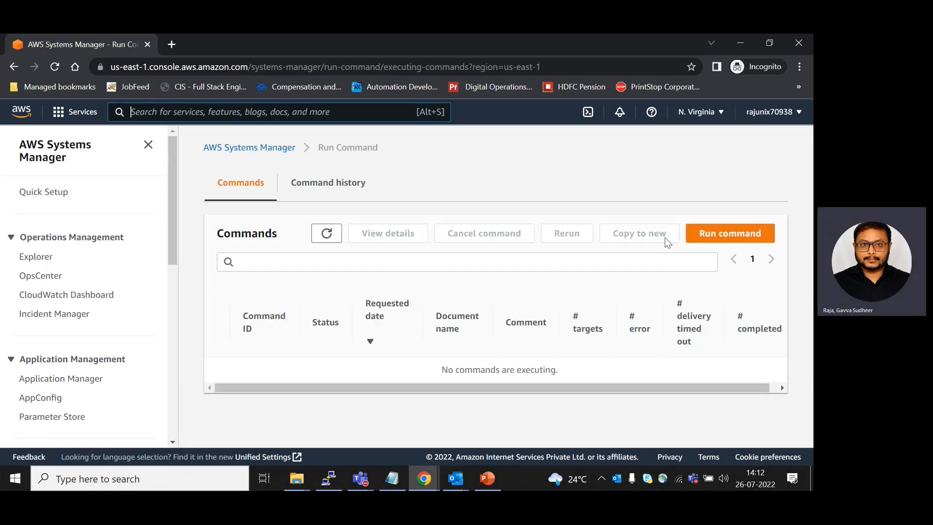
{"action": "left_click", "coordinate": [728, 233]}
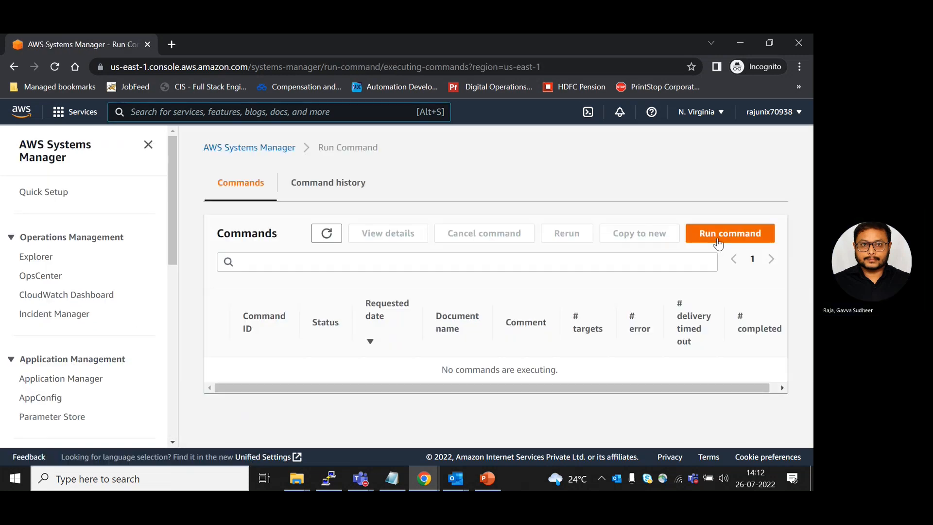
Filter the command documents by runpatchbaseline and select the matching document
{"action": "left_click", "coordinate": [320, 299]}
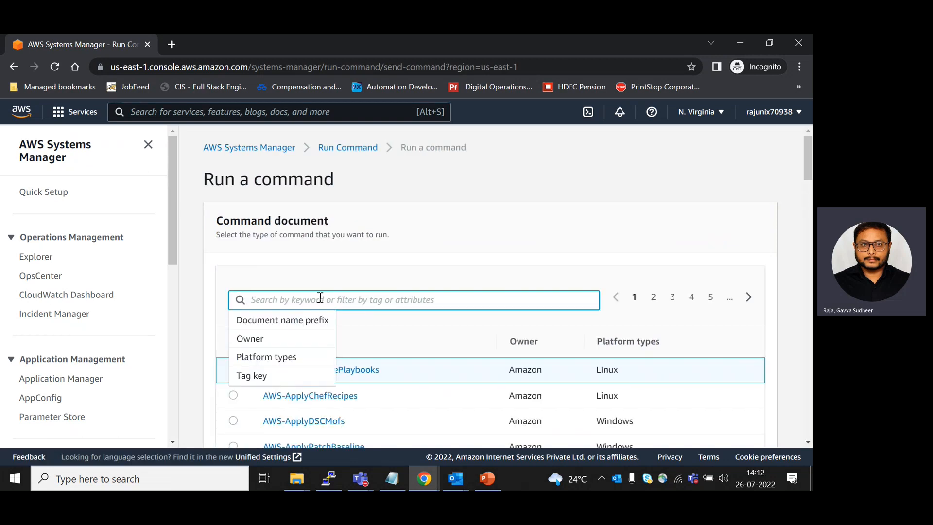
{"action": "type", "text": "runpatchbaseline"}
{"action": "key", "text": "Return"}
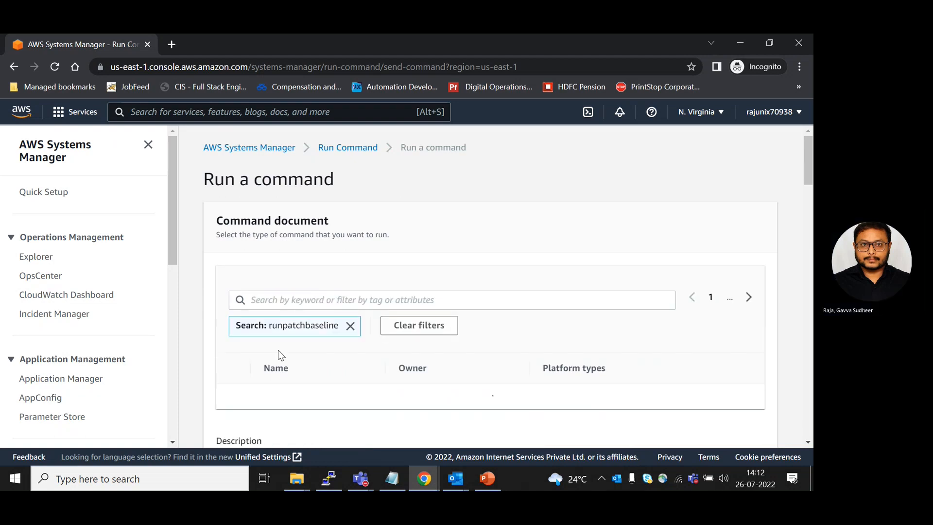
{"action": "left_click", "coordinate": [234, 397]}
Set the command's Operation parameter to Install
{"action": "left_click_drag", "start_coordinate": [808, 177], "coordinate": [812, 237]}
{"action": "left_click", "coordinate": [320, 347]}
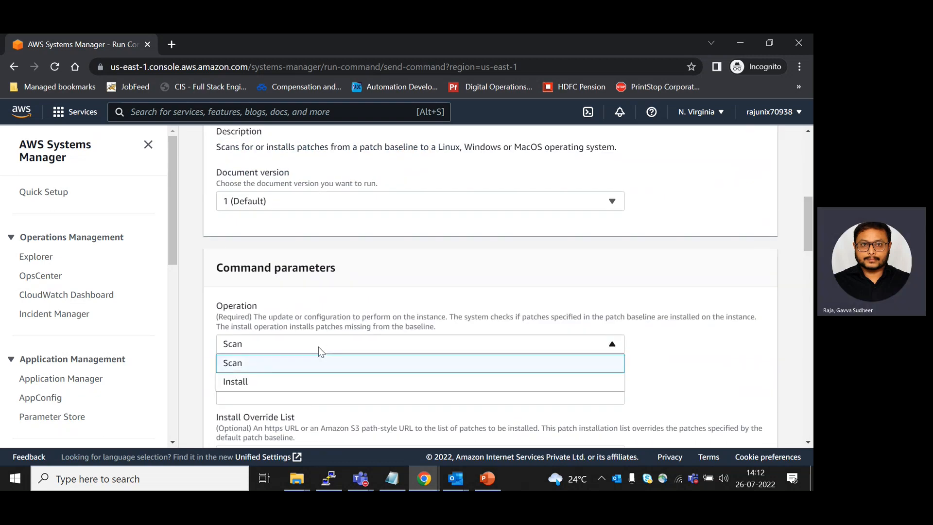
{"action": "left_click", "coordinate": [258, 381]}
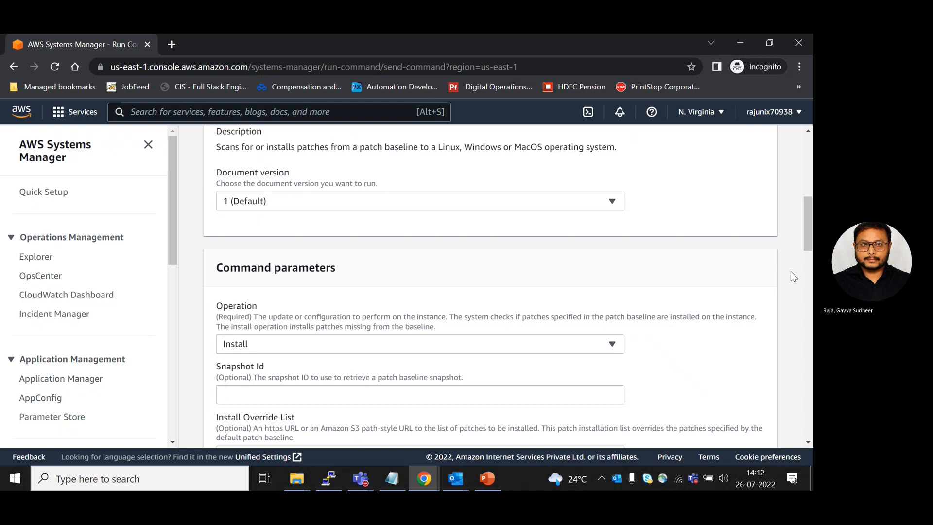
{"action": "scroll", "coordinate": [310, 262], "scroll_direction": "down", "scroll_amount": 4}
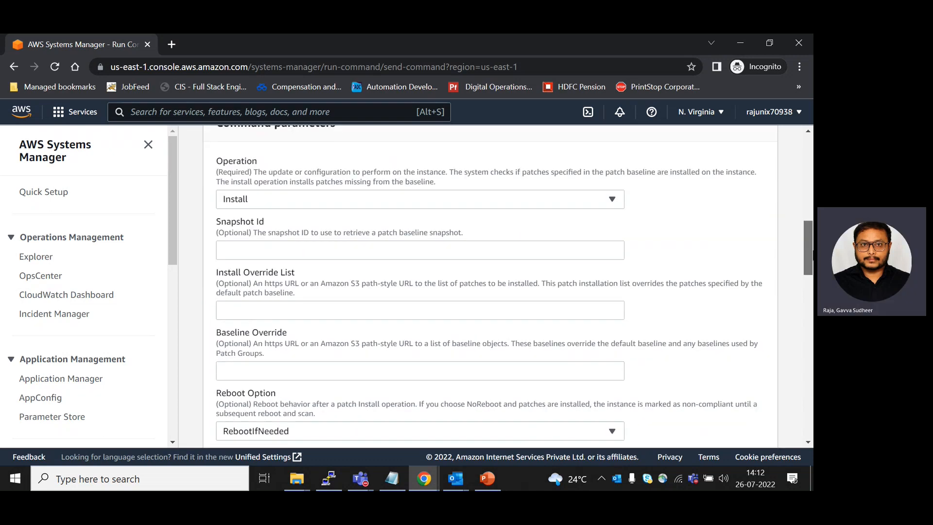
{"action": "left_click", "coordinate": [250, 276]}
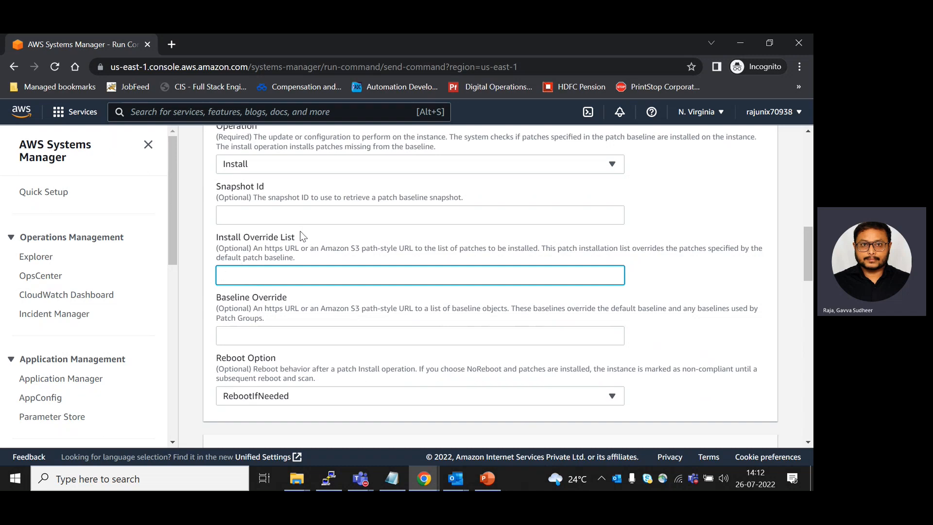
{"action": "left_click", "coordinate": [392, 479]}
{"action": "left_click_drag", "start_coordinate": [362, 263], "coordinate": [37, 269]}
{"action": "key", "text": "ctrl+c"}
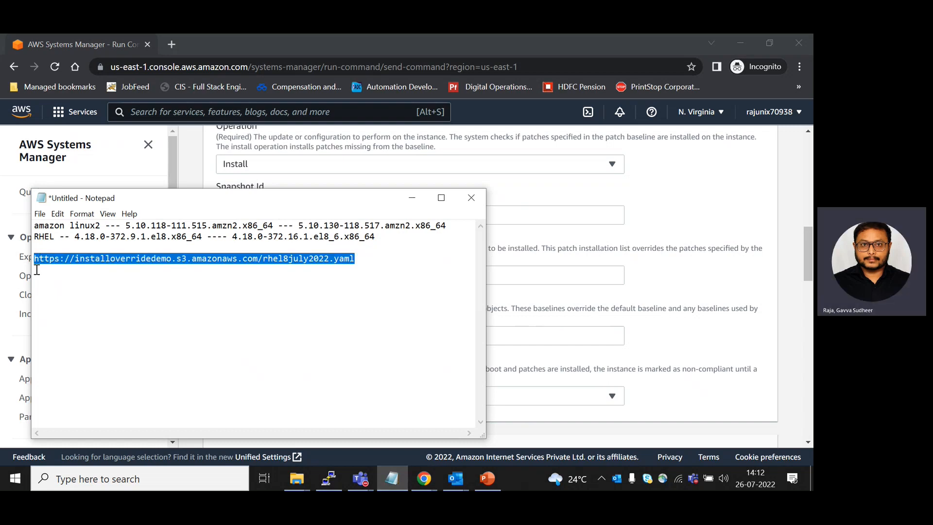
{"action": "left_click", "coordinate": [412, 198]}
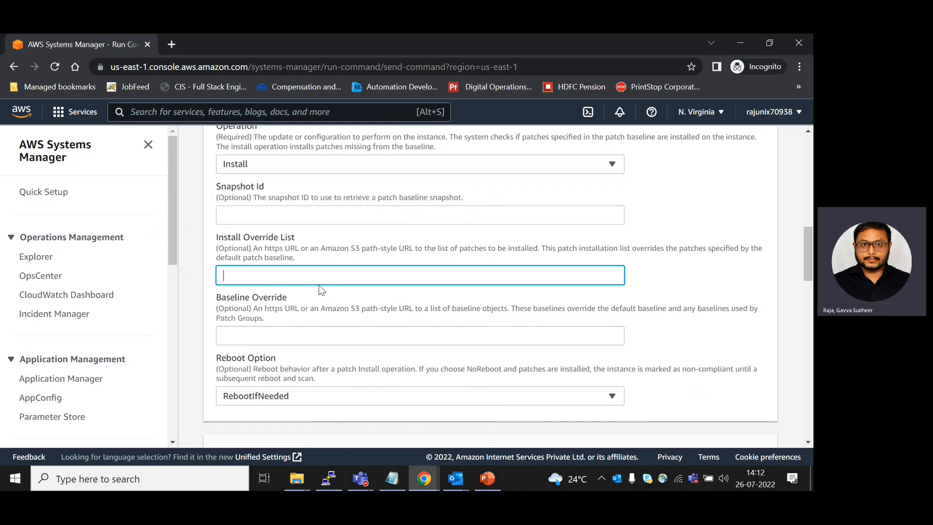
{"action": "key", "text": "ctrl+v"}
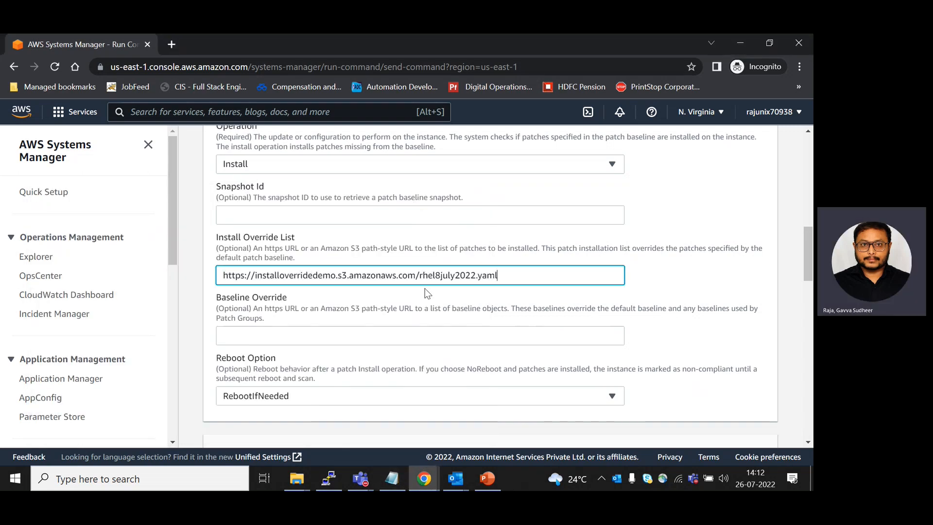
{"action": "left_click", "coordinate": [439, 294]}
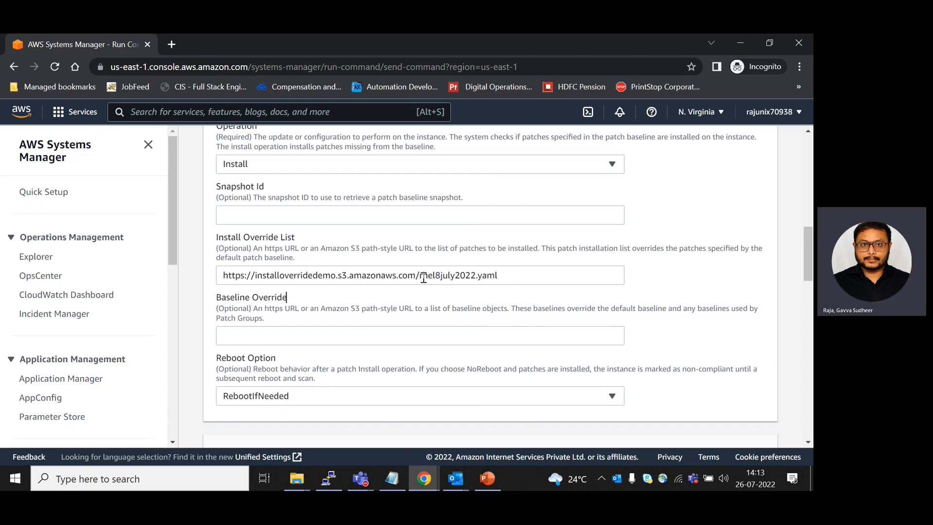
{"action": "left_click_drag", "start_coordinate": [422, 277], "coordinate": [525, 278]}
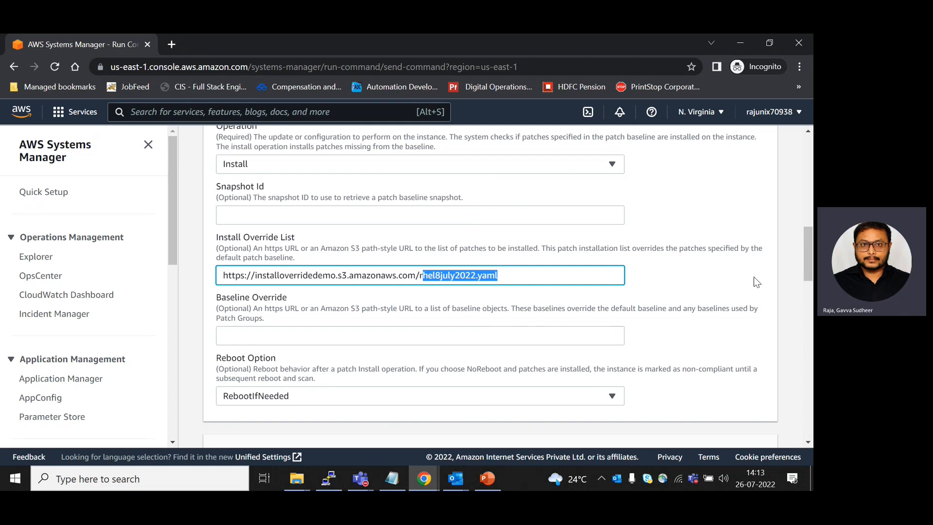
Choose the command's targets manually and select the instance demoapprhel2
{"action": "scroll", "coordinate": [810, 250], "scroll_direction": "down", "scroll_amount": 3}
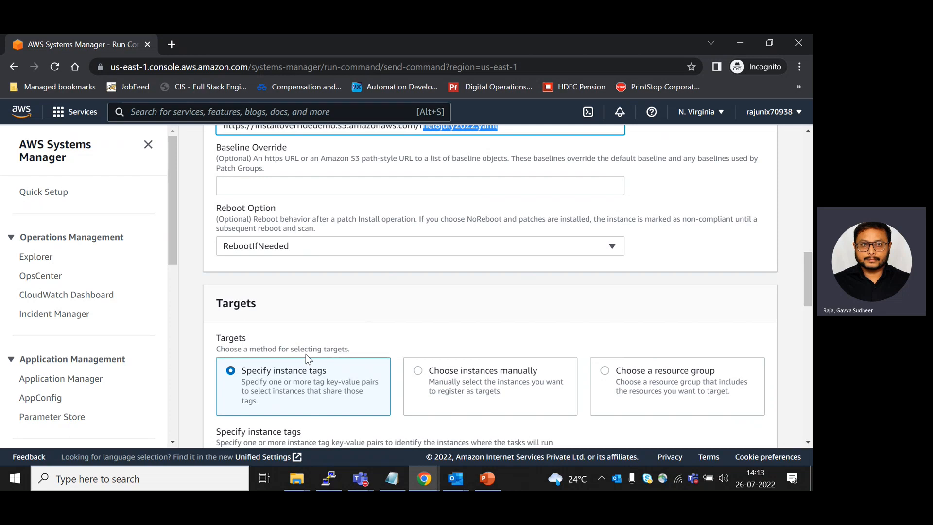
{"action": "left_click", "coordinate": [417, 370]}
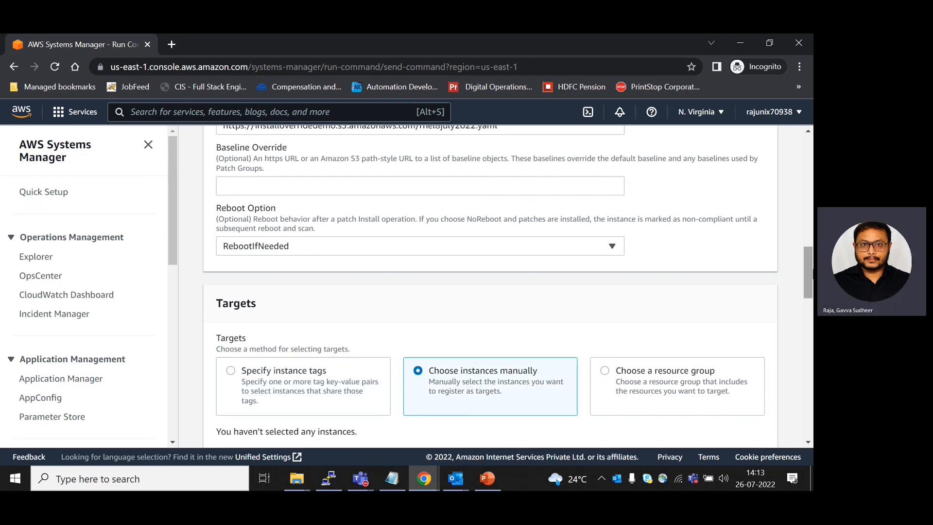
{"action": "scroll", "coordinate": [808, 280], "scroll_direction": "down", "scroll_amount": 2}
{"action": "scroll", "coordinate": [491, 194], "scroll_direction": "down", "scroll_amount": 3}
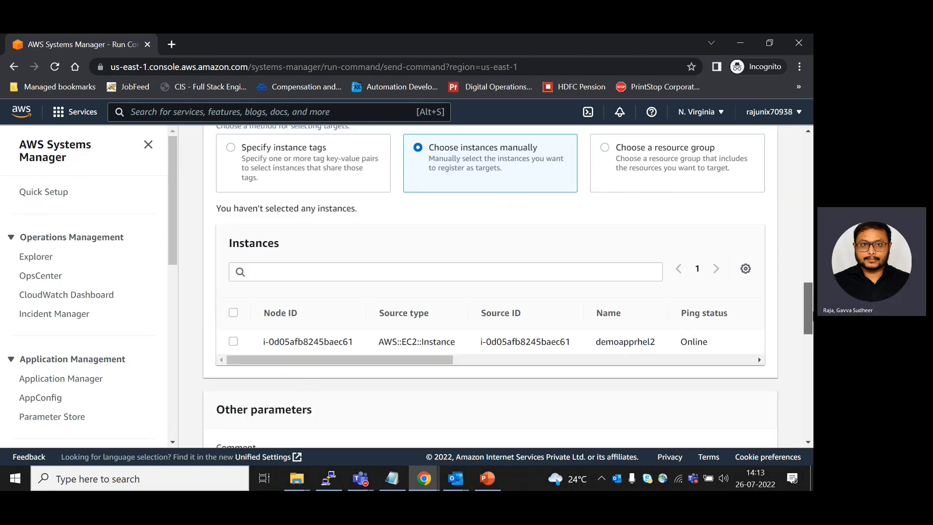
{"action": "left_click", "coordinate": [233, 337]}
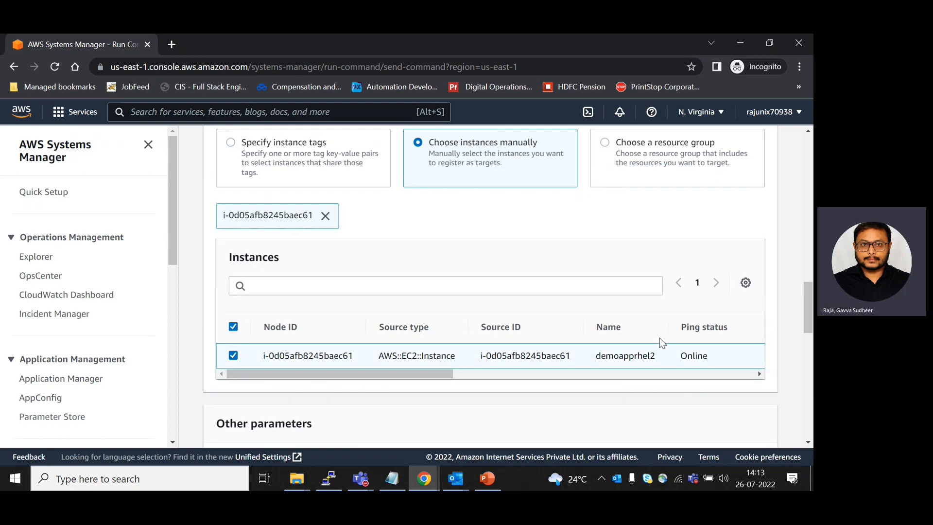
Send the command output to the S3 bucket patchlogsjuly and run the command
{"action": "left_click_drag", "start_coordinate": [808, 291], "coordinate": [810, 364]}
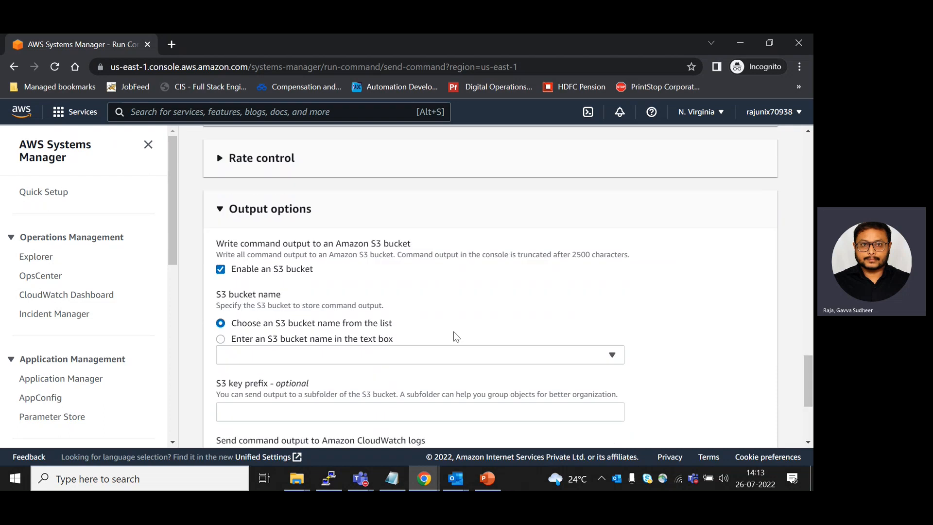
{"action": "left_click", "coordinate": [447, 357]}
{"action": "left_click", "coordinate": [273, 394]}
{"action": "left_click_drag", "start_coordinate": [806, 366], "coordinate": [810, 396]}
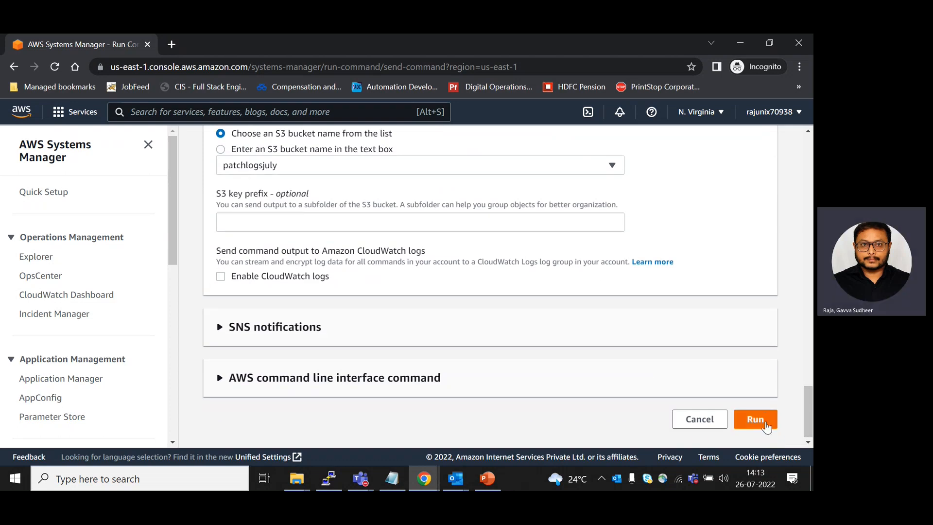
{"action": "left_click", "coordinate": [765, 426]}
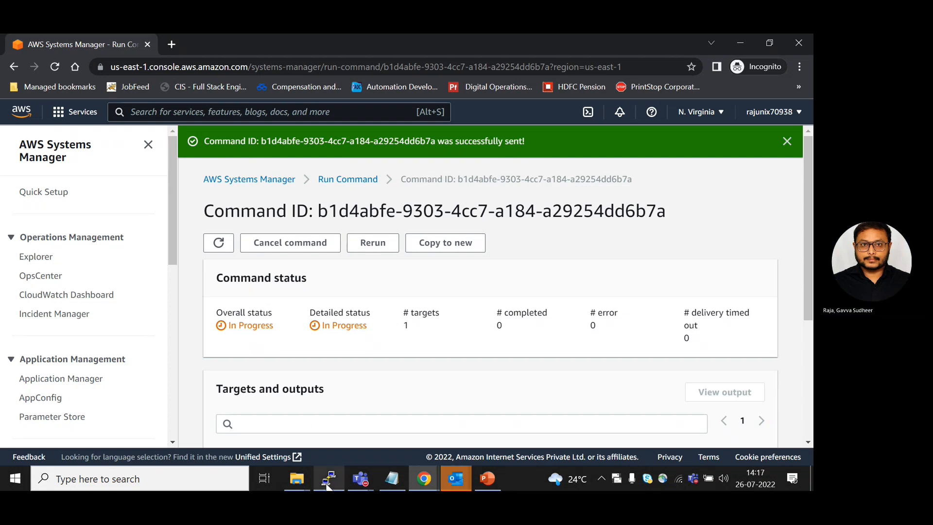
Highlight the reboot broadcast in the PuTTY terminal and check the command's status on its Run Command page
{"action": "left_click", "coordinate": [327, 485]}
{"action": "left_click_drag", "start_coordinate": [14, 426], "coordinate": [542, 425]}
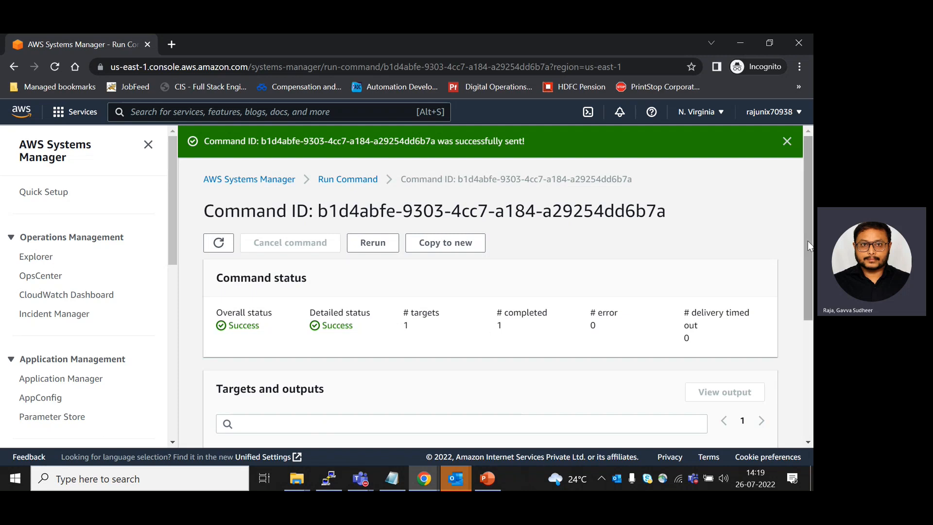
{"action": "scroll", "coordinate": [807, 241], "scroll_direction": "down", "scroll_amount": 3}
{"action": "scroll", "coordinate": [804, 228], "scroll_direction": "up", "scroll_amount": 3}
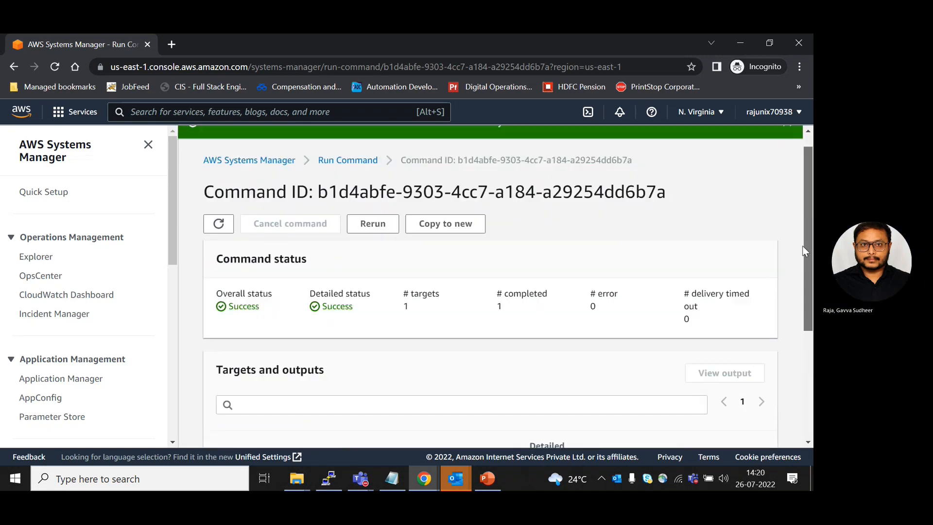
Restart the PuTTY session to the server, run uname -a and highlight the kernel release
{"action": "left_click", "coordinate": [325, 477]}
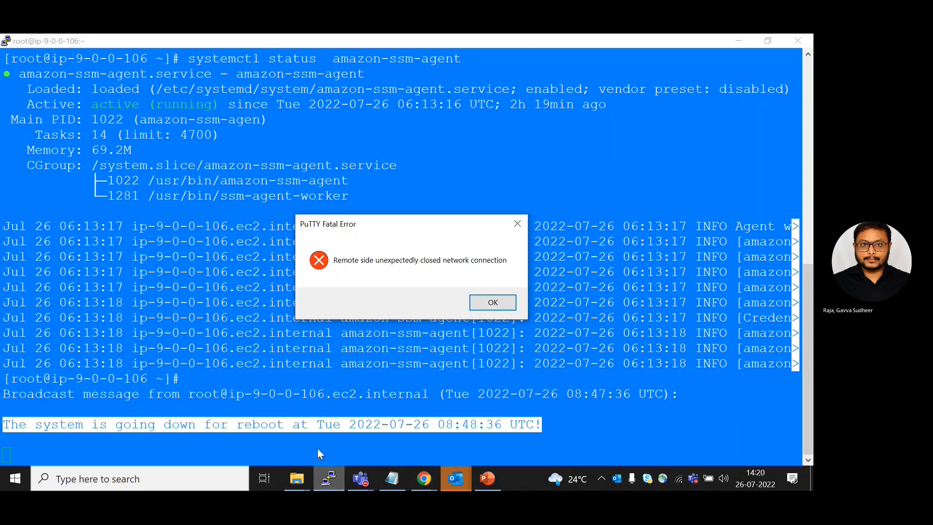
{"action": "key", "text": "Return"}
{"action": "right_click", "coordinate": [83, 40]}
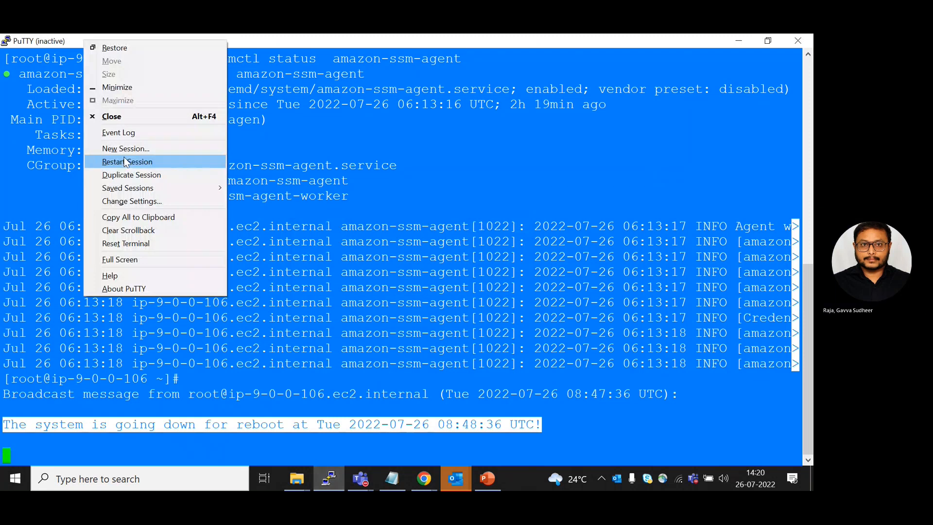
{"action": "left_click", "coordinate": [125, 160]}
{"action": "type", "text": "uname -a"}
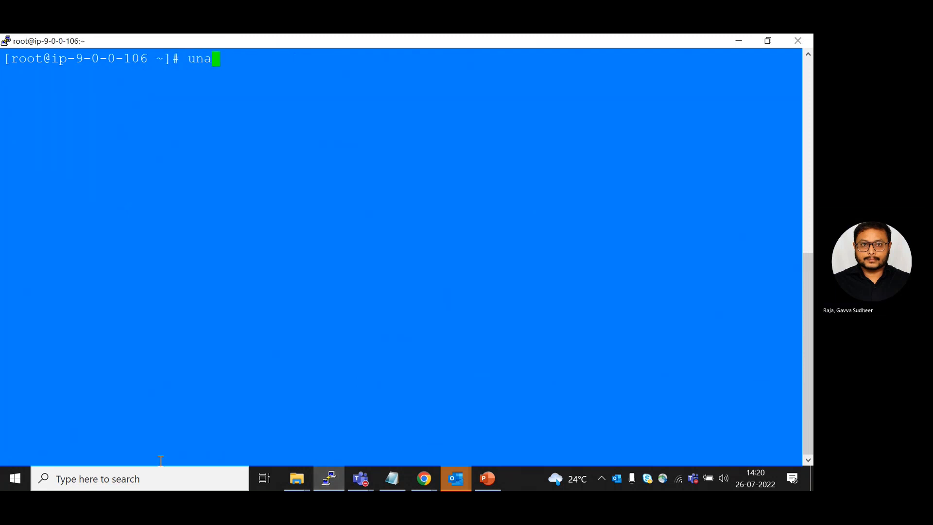
{"action": "key", "text": "Return"}
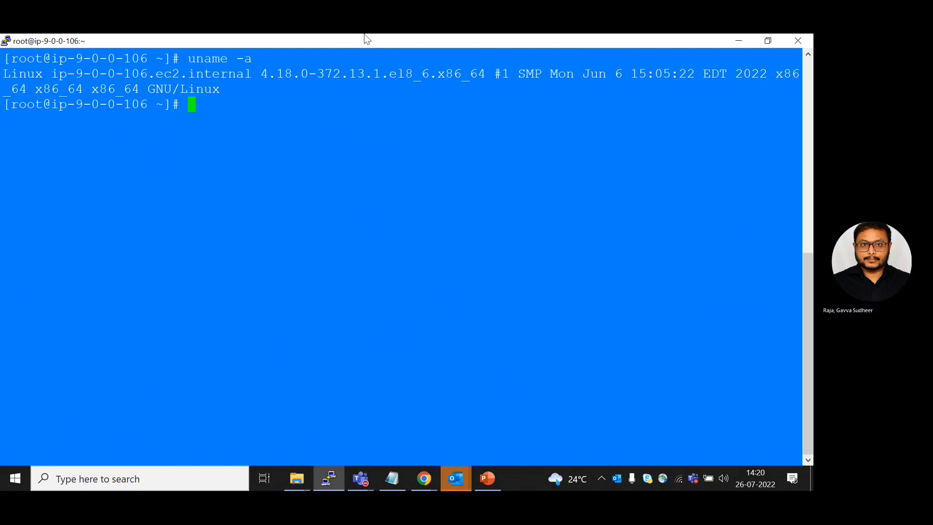
{"action": "double_click", "coordinate": [360, 78]}
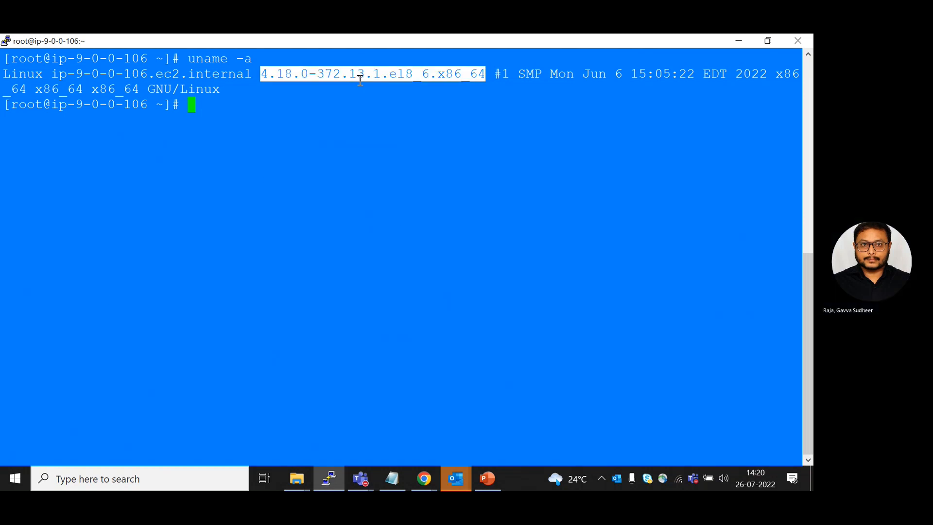
List the installed kernel packages with rpm -qa |grep kernel and compare them with the kernel title in rhel8july2022 (1).yaml
{"action": "left_click", "coordinate": [397, 481]}
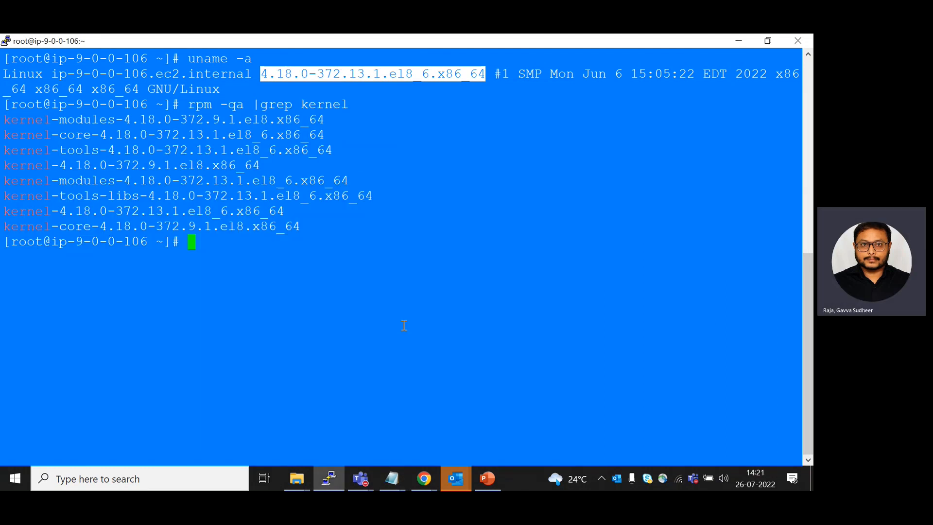
{"action": "key", "text": "alt+Tab"}
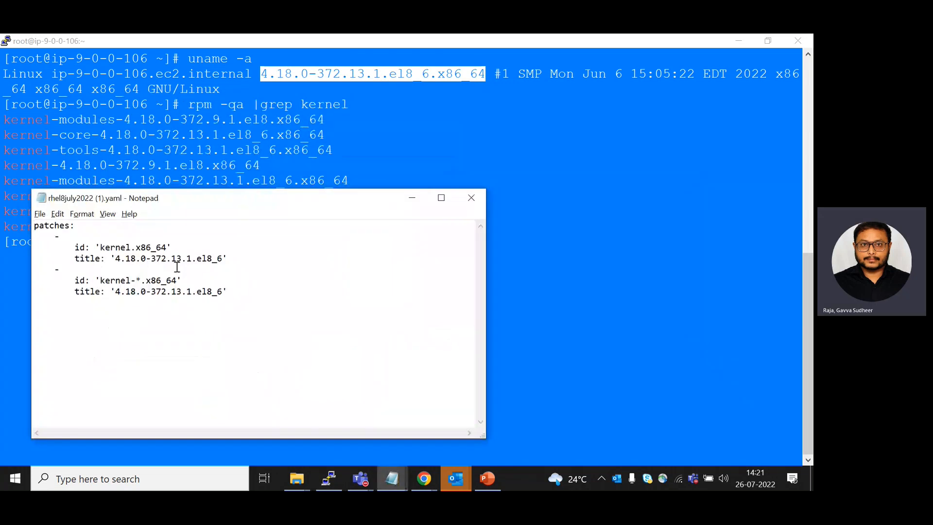
{"action": "left_click_drag", "start_coordinate": [173, 259], "coordinate": [193, 259]}
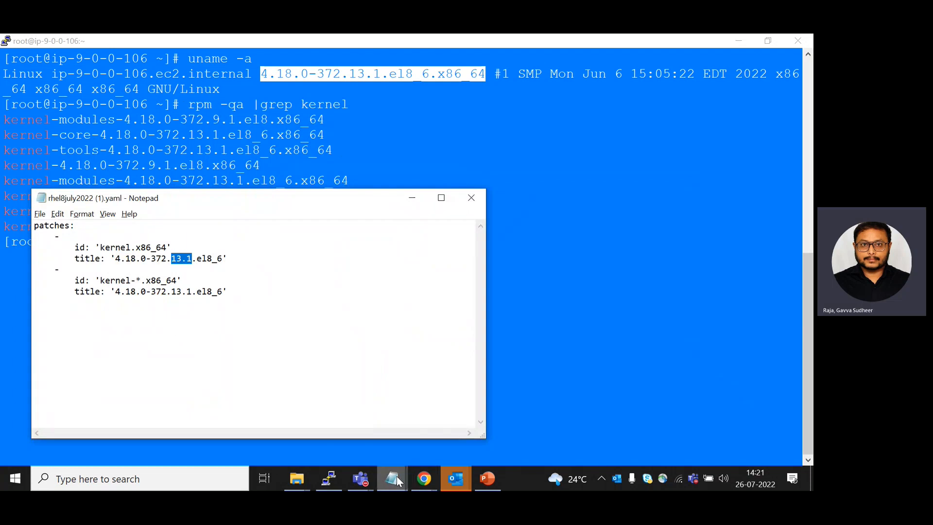
{"action": "mouse_move", "coordinate": [396, 477]}
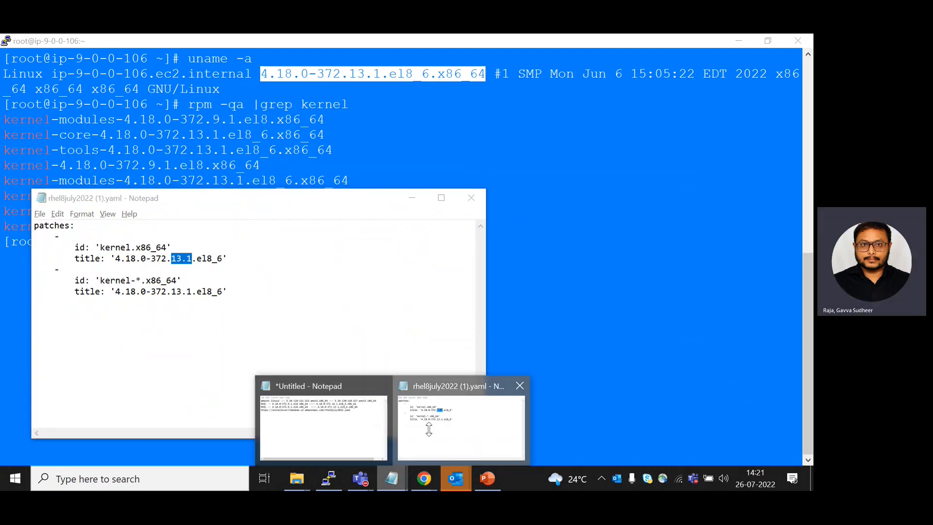
{"action": "left_click", "coordinate": [460, 425]}
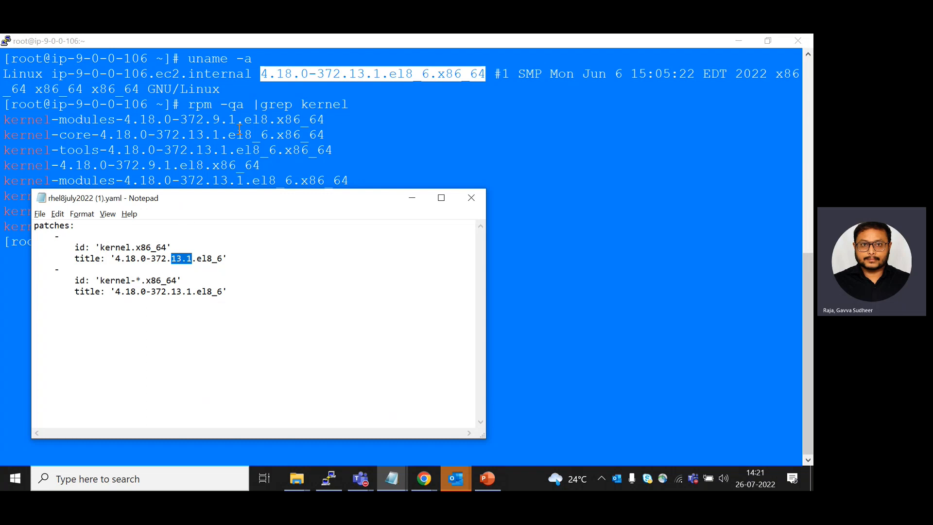
Place the untitled Notepad notes beside the YAML file and compare the RHEL target kernel version in both
{"action": "mouse_move", "coordinate": [391, 479]}
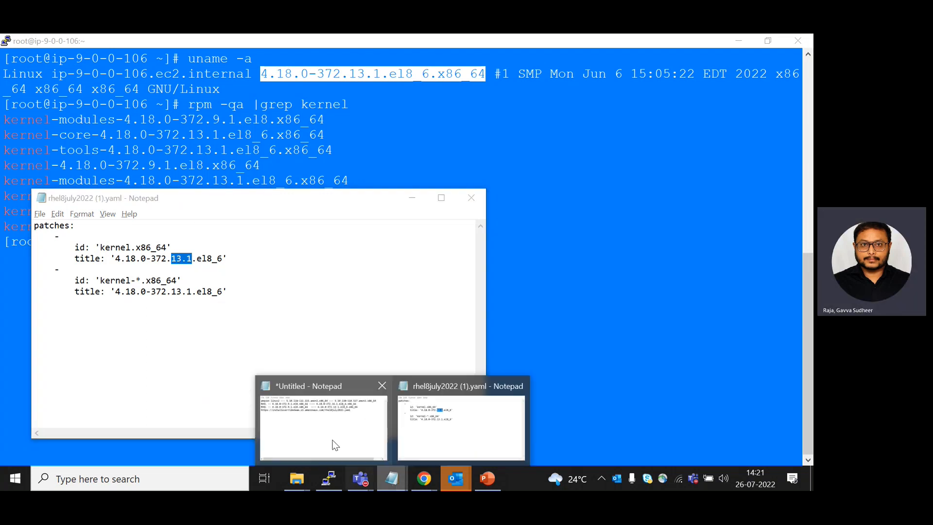
{"action": "left_click", "coordinate": [321, 430]}
{"action": "left_click_drag", "start_coordinate": [152, 198], "coordinate": [488, 173]}
{"action": "key", "text": "alt+Tab"}
{"action": "left_click", "coordinate": [541, 220]}
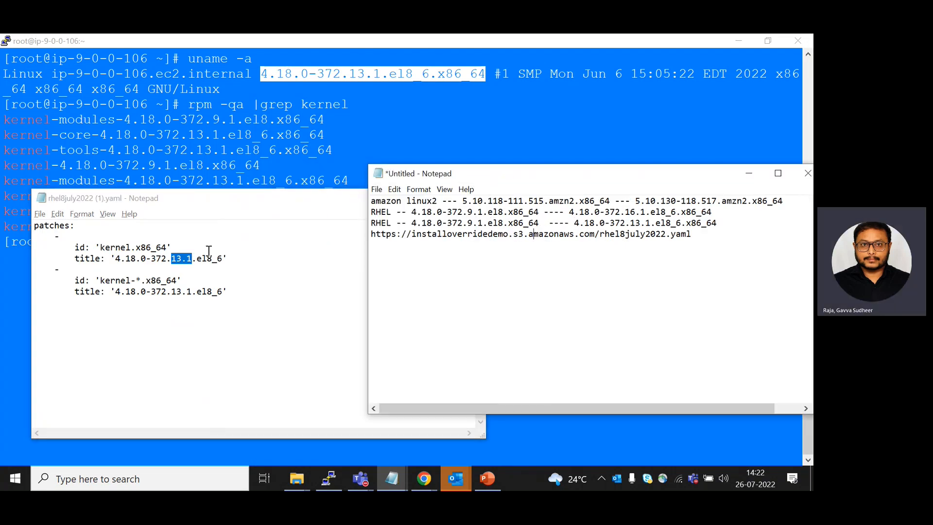
{"action": "left_click", "coordinate": [179, 258]}
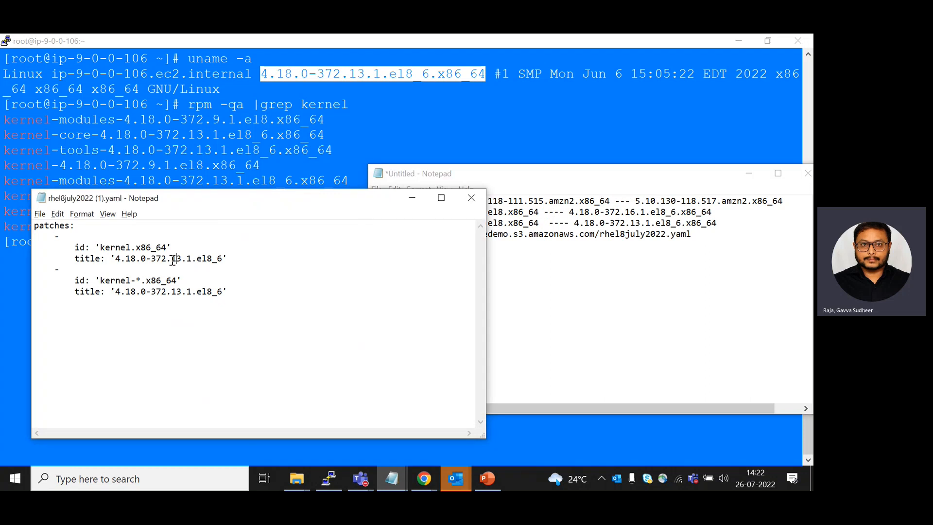
{"action": "left_click_drag", "start_coordinate": [176, 258], "coordinate": [196, 258]}
{"action": "left_click", "coordinate": [582, 223]}
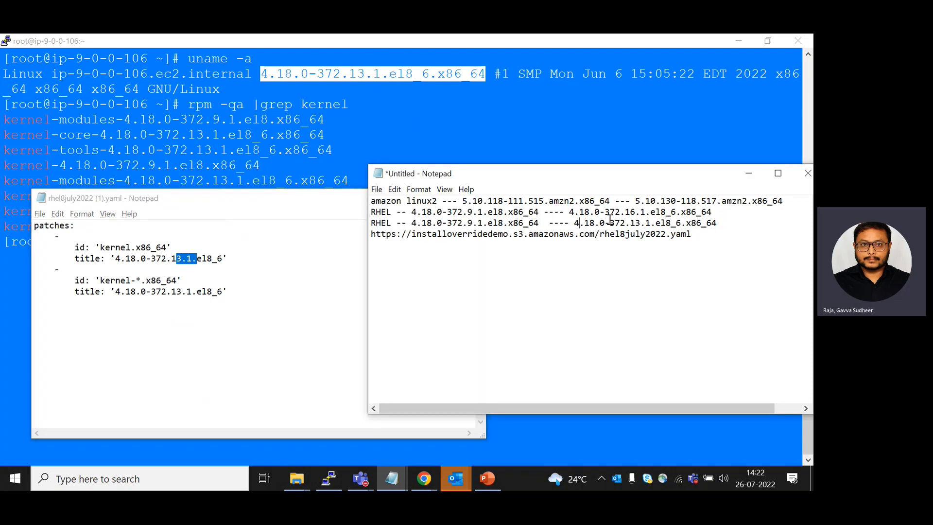
{"action": "left_click_drag", "start_coordinate": [571, 223], "coordinate": [718, 223]}
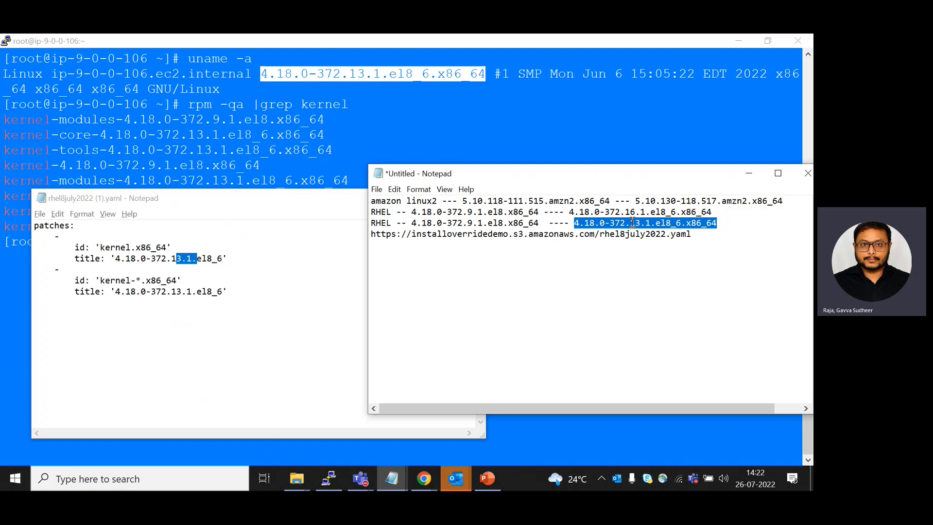
Run dnf history in the PuTTY terminal and examine the two latest kernel transactions
{"action": "left_click", "coordinate": [529, 119]}
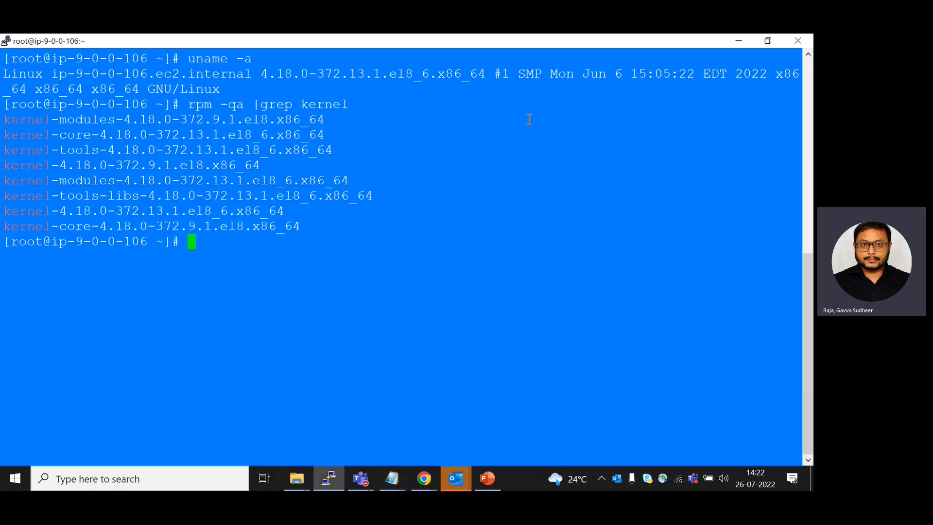
{"action": "type", "text": "dnf history"}
{"action": "key", "text": "Return"}
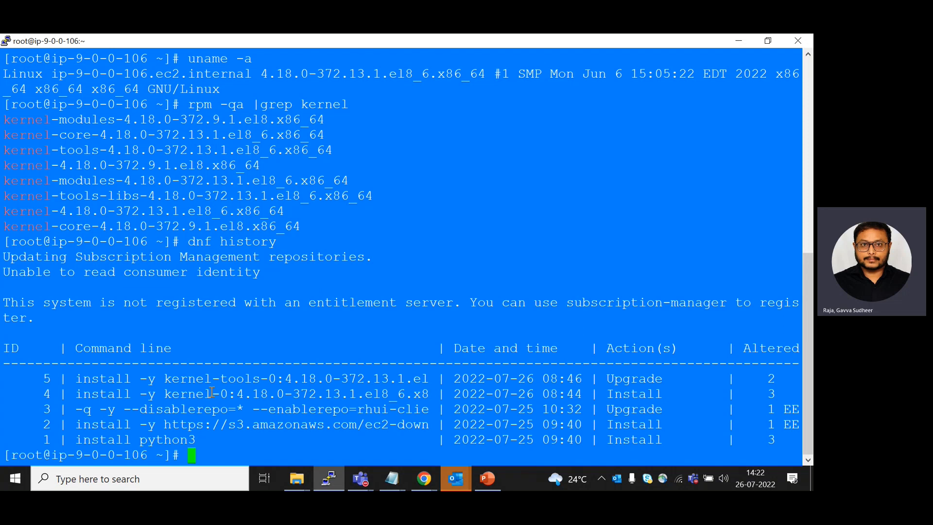
{"action": "left_click_drag", "start_coordinate": [174, 378], "coordinate": [276, 394]}
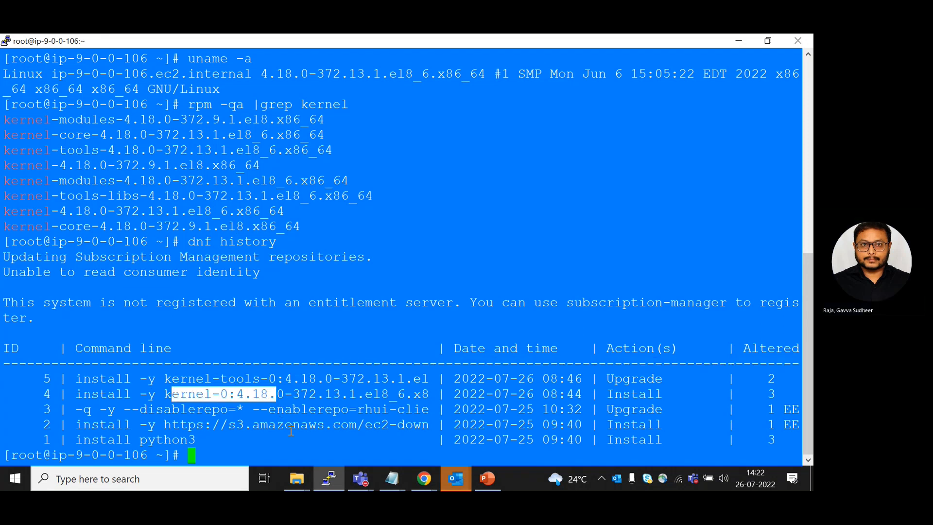
{"action": "left_click_drag", "start_coordinate": [782, 393], "coordinate": [35, 378]}
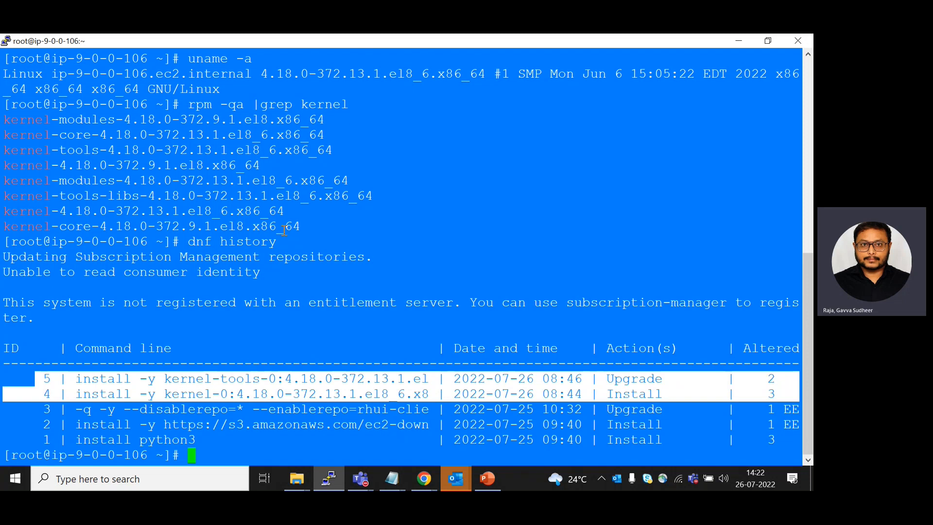
{"action": "left_click", "coordinate": [203, 285]}
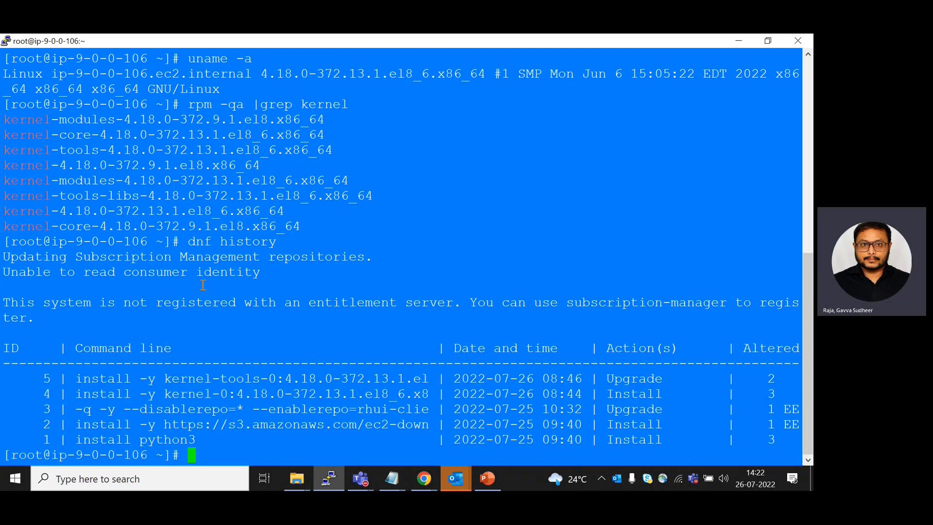
Switch to PowerPoint to view the Use case 2: Install Override slide
{"action": "left_click", "coordinate": [421, 480]}
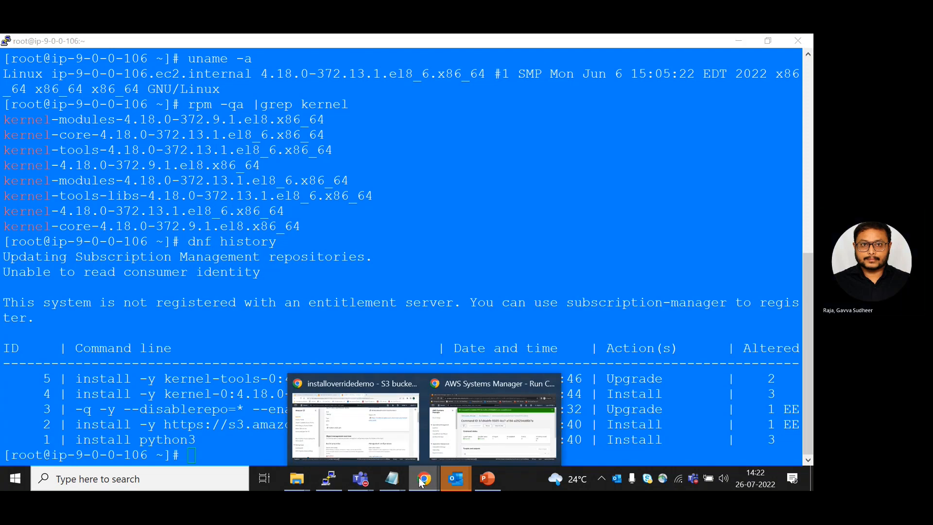
{"action": "left_click", "coordinate": [487, 478]}
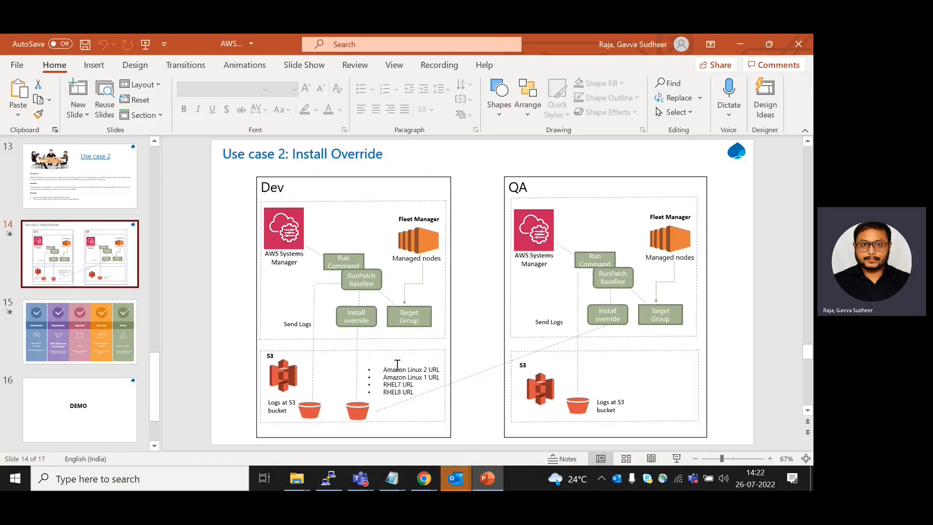